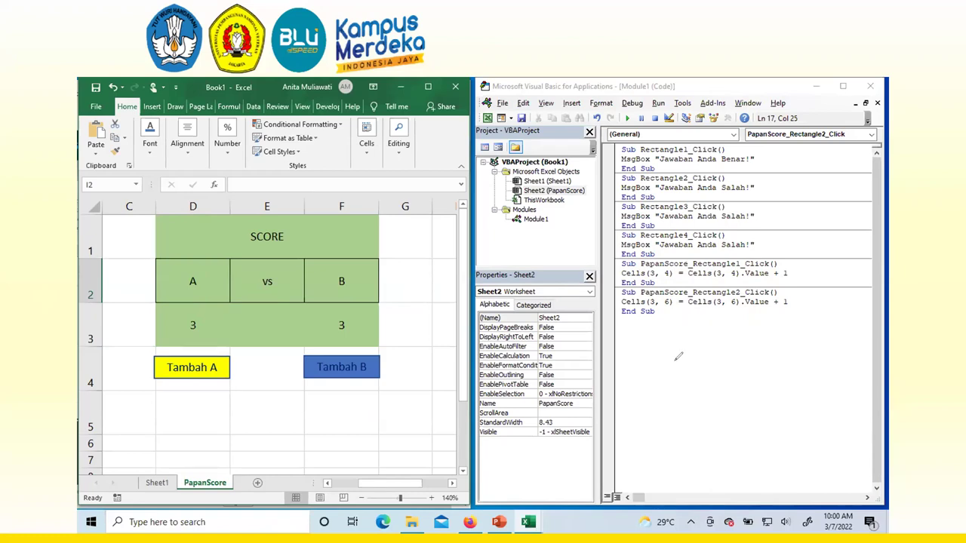
Step: Handwrite the counter example x = x + 1 below the code on the slide, with 1, 0 above and 2, 1 + 1 beneath
{"action": "mouse_move", "coordinate": [671, 359]}
{"action": "left_mouse_down"}
{"action": "mouse_move", "coordinate": [683, 374]}
{"action": "mouse_move", "coordinate": [668, 370]}
{"action": "mouse_move", "coordinate": [698, 363]}
{"action": "left_mouse_up"}
{"action": "mouse_move", "coordinate": [690, 369]}
{"action": "left_mouse_down"}
{"action": "mouse_move", "coordinate": [750, 365]}
{"action": "mouse_move", "coordinate": [770, 374]}
{"action": "left_mouse_up"}
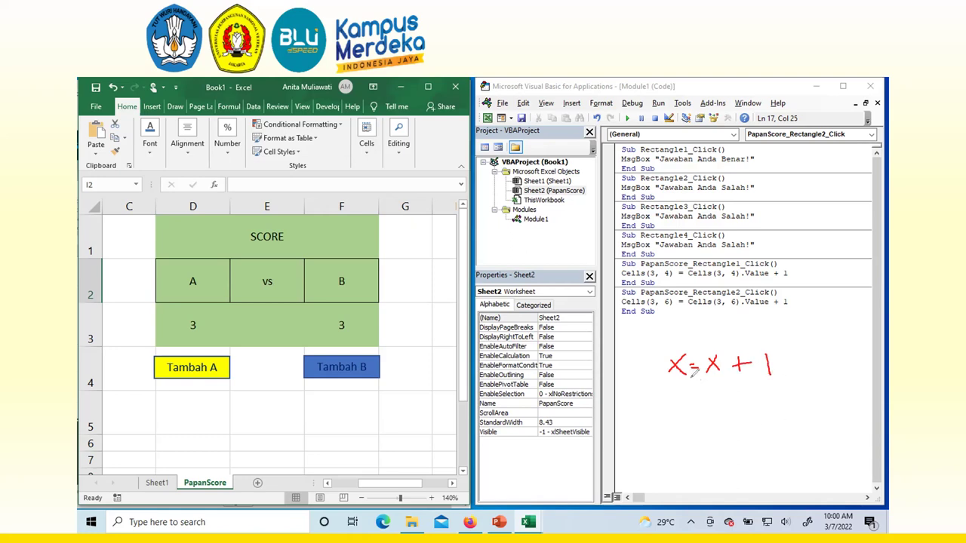
{"action": "mouse_move", "coordinate": [685, 368]}
{"action": "left_mouse_down"}
{"action": "mouse_move", "coordinate": [683, 377]}
{"action": "mouse_move", "coordinate": [729, 367]}
{"action": "left_mouse_up"}
{"action": "mouse_move", "coordinate": [714, 335]}
{"action": "left_mouse_down"}
{"action": "mouse_move", "coordinate": [711, 342]}
{"action": "mouse_move", "coordinate": [714, 335]}
{"action": "left_mouse_up"}
{"action": "left_click_drag", "start_coordinate": [677, 337], "coordinate": [677, 350]}
{"action": "mouse_move", "coordinate": [723, 396]}
{"action": "left_mouse_down"}
{"action": "mouse_move", "coordinate": [723, 411]}
{"action": "mouse_move", "coordinate": [775, 401]}
{"action": "left_mouse_up"}
{"action": "left_click_drag", "start_coordinate": [685, 399], "coordinate": [702, 415]}
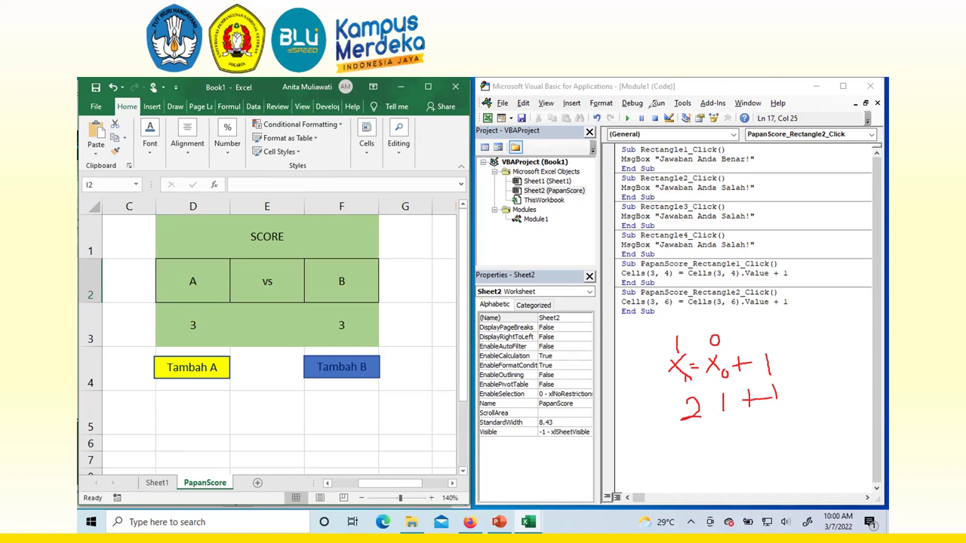
Step: Discard the pen annotations and end the slide show to return to the presentation's editing view
{"action": "key", "text": "Escape"}
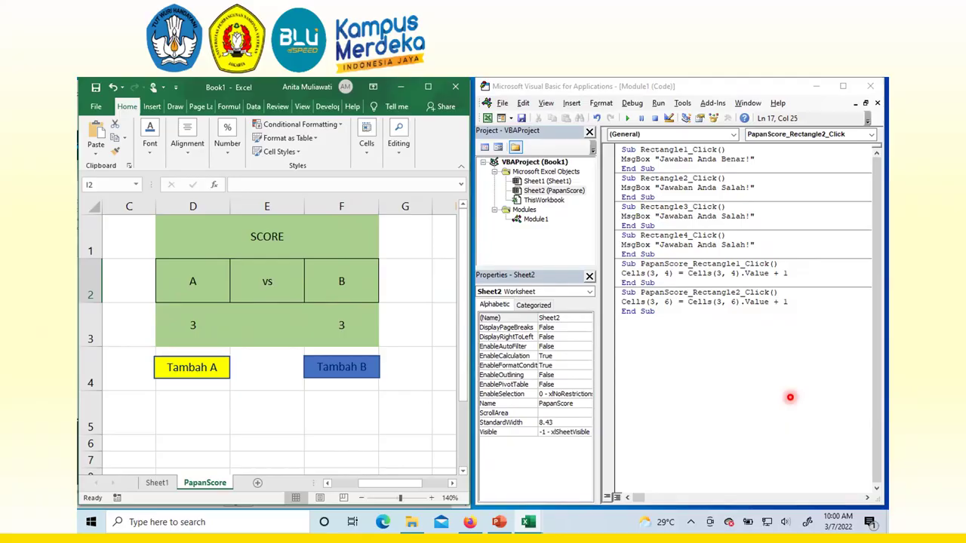
{"action": "left_click", "coordinate": [791, 396]}
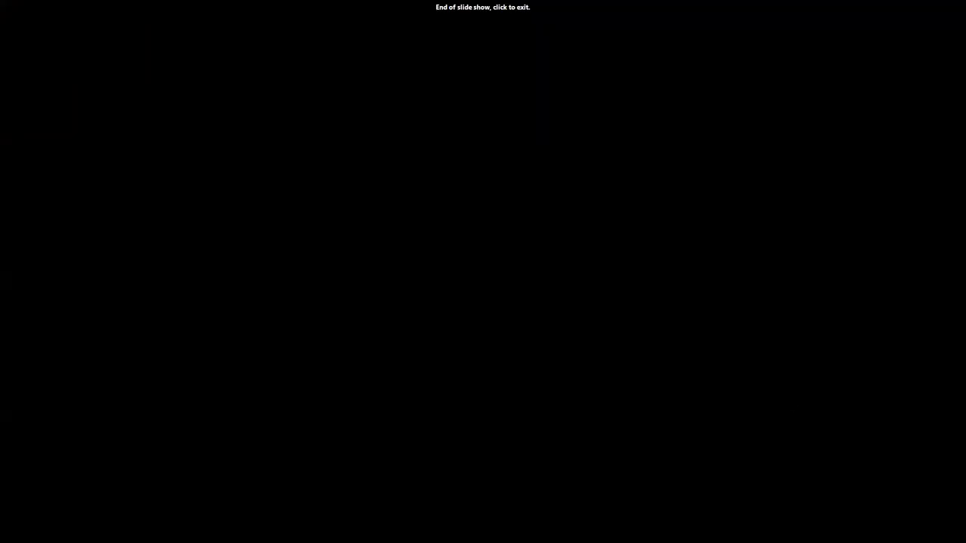
{"action": "left_click", "coordinate": [789, 401]}
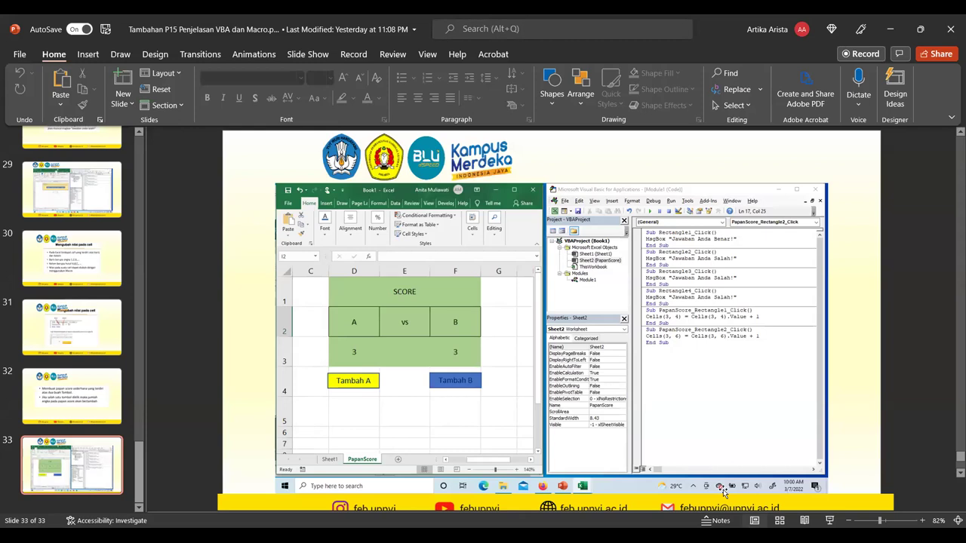
{"action": "left_click", "coordinate": [529, 15]}
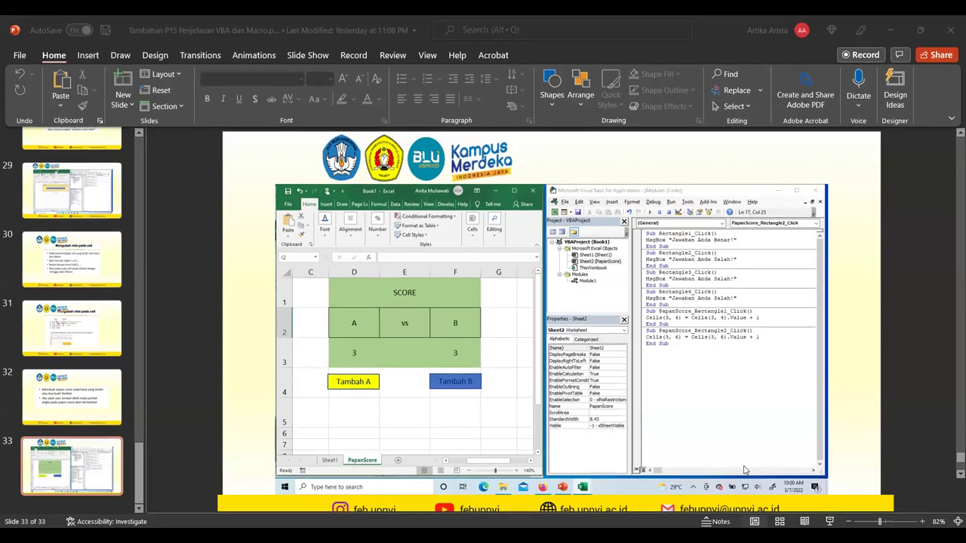
Step: Switch to the Firefox browser and examine the P15 materials, tests and links on the LeADS Spreadsheet course page
{"action": "key", "text": "alt+Tab"}
{"action": "scroll", "coordinate": [352, 363], "scroll_direction": "down", "scroll_amount": 2}
{"action": "scroll", "coordinate": [352, 364], "scroll_direction": "up", "scroll_amount": 3}
{"action": "scroll", "coordinate": [351, 364], "scroll_direction": "up", "scroll_amount": 4}
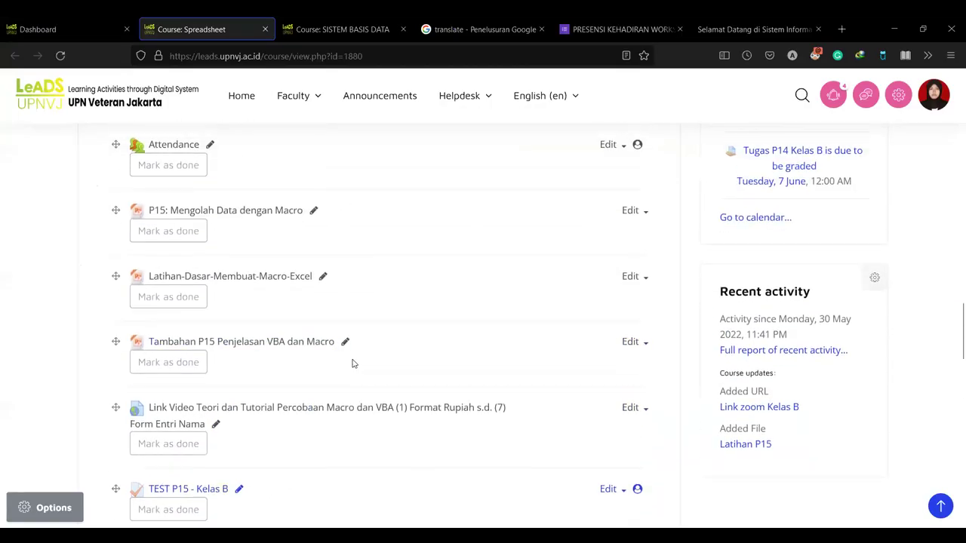
{"action": "scroll", "coordinate": [352, 362], "scroll_direction": "down", "scroll_amount": 5}
{"action": "scroll", "coordinate": [354, 363], "scroll_direction": "down", "scroll_amount": 1}
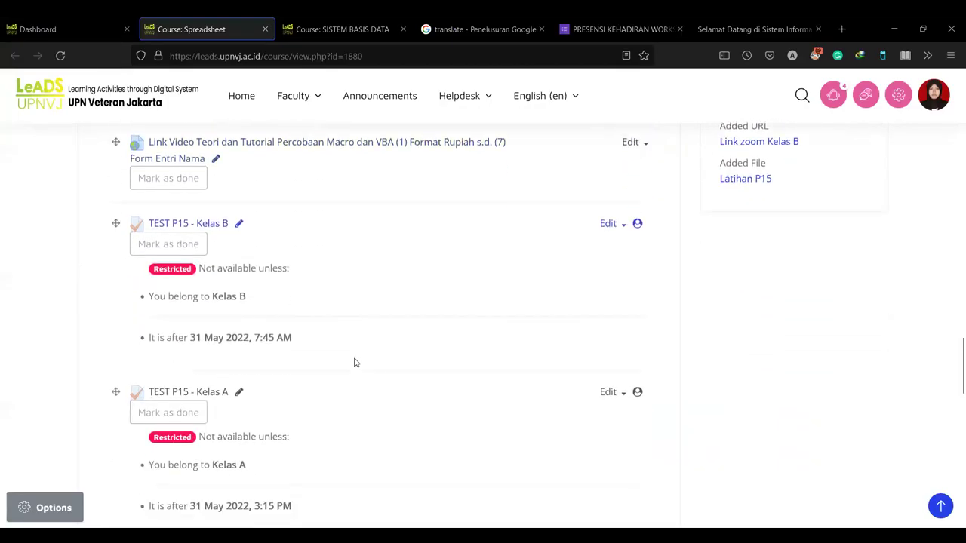
{"action": "scroll", "coordinate": [354, 363], "scroll_direction": "down", "scroll_amount": 1}
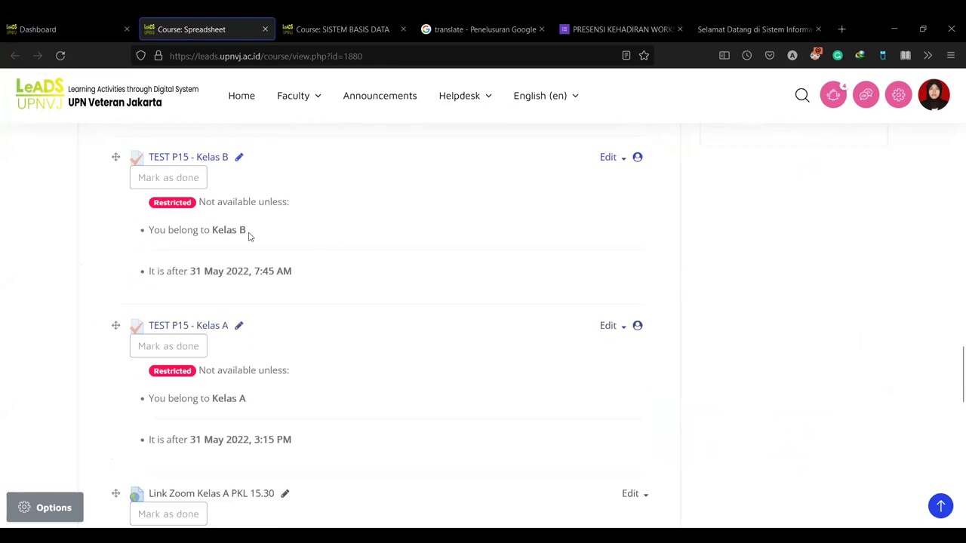
{"action": "scroll", "coordinate": [289, 292], "scroll_direction": "down", "scroll_amount": 3}
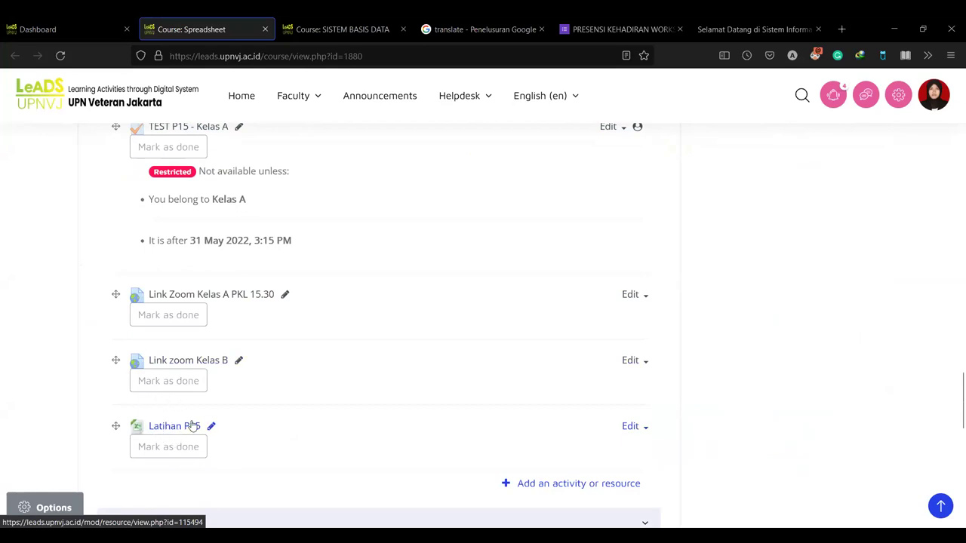
{"action": "scroll", "coordinate": [302, 402], "scroll_direction": "up", "scroll_amount": 6}
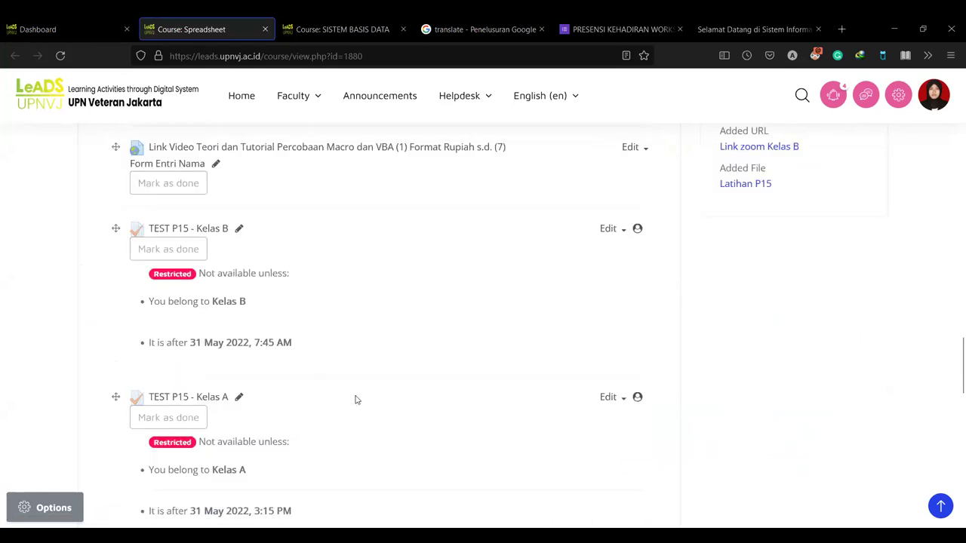
Step: Open the Link Video Teori dan Tutorial Percobaan Macro dan VBA resource in a new tab and look through the playlist's P15 videos
{"action": "right_click", "coordinate": [307, 272]}
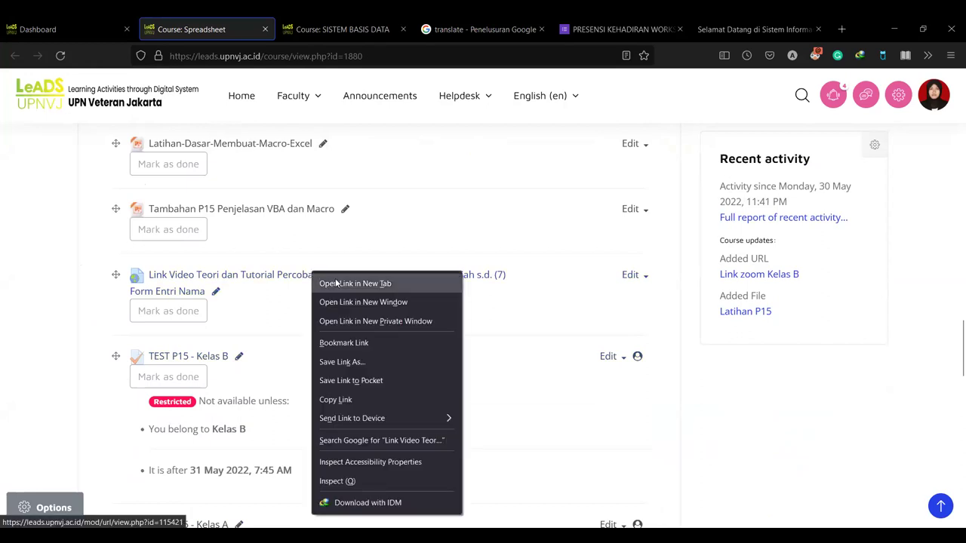
{"action": "left_click", "coordinate": [337, 281]}
{"action": "left_click", "coordinate": [319, 18]}
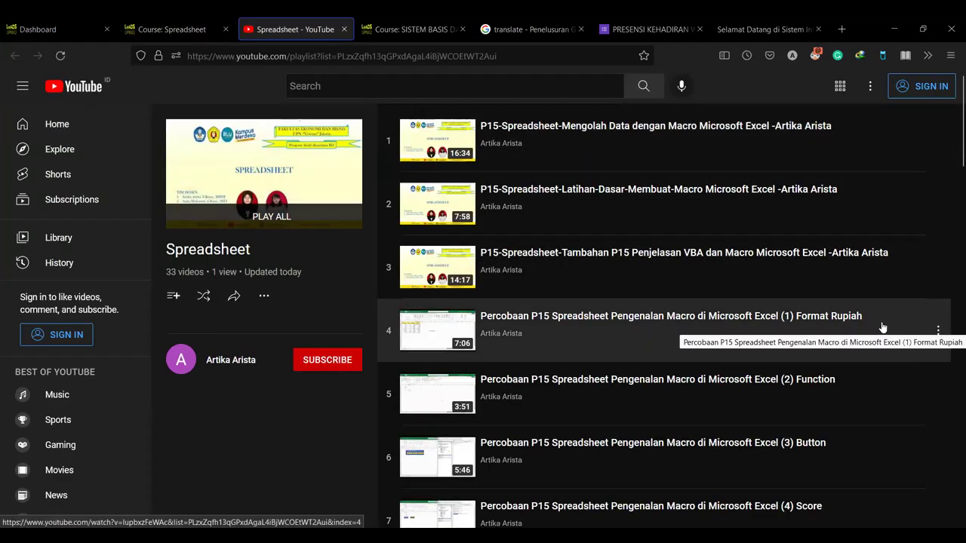
{"action": "scroll", "coordinate": [845, 309], "scroll_direction": "down", "scroll_amount": 2}
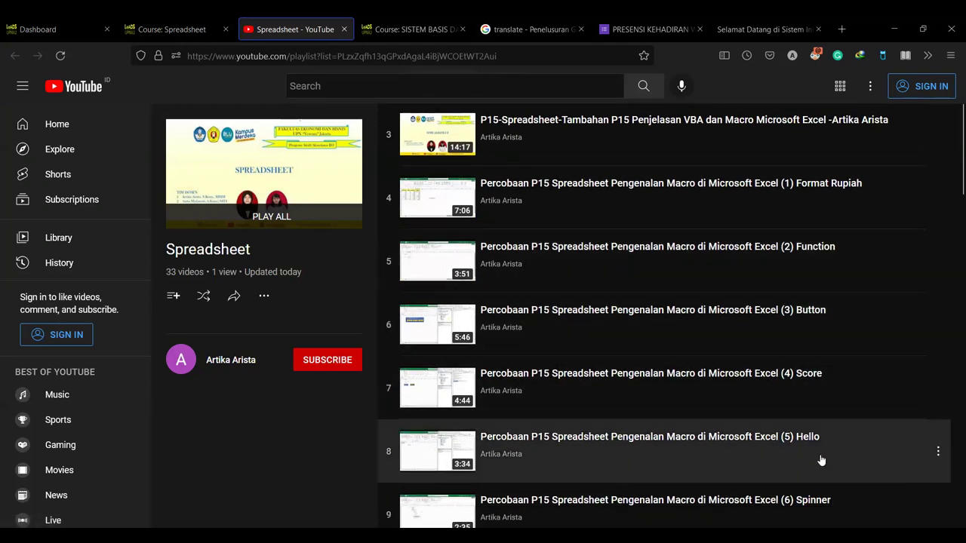
{"action": "scroll", "coordinate": [820, 453], "scroll_direction": "down", "scroll_amount": 1}
{"action": "scroll", "coordinate": [821, 453], "scroll_direction": "down", "scroll_amount": 2}
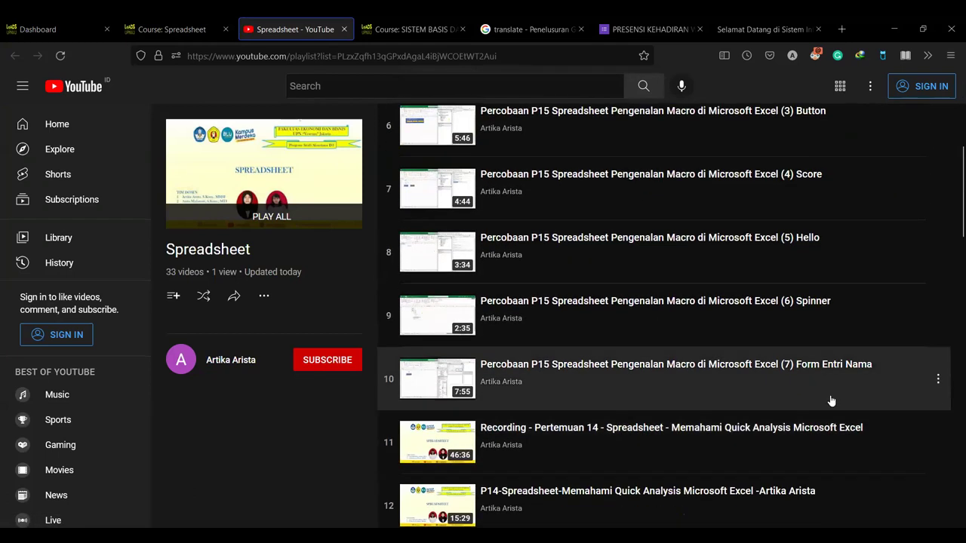
{"action": "scroll", "coordinate": [830, 399], "scroll_direction": "up", "scroll_amount": 2}
{"action": "scroll", "coordinate": [830, 400], "scroll_direction": "up", "scroll_amount": 3}
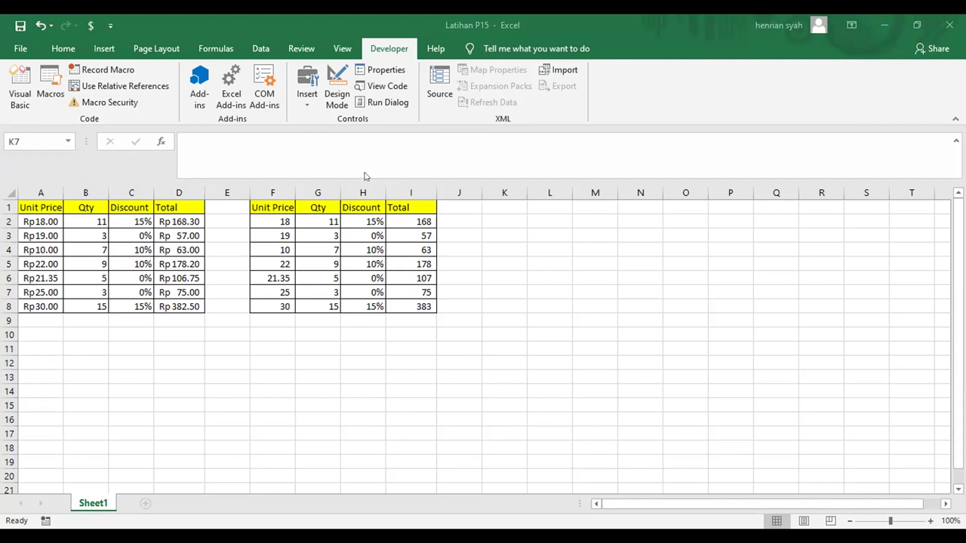
Step: Run the Format_Rupiah macro on cells K7:M12 of the Latihan P15 workbook in Excel
{"action": "left_click_drag", "start_coordinate": [502, 292], "coordinate": [603, 362]}
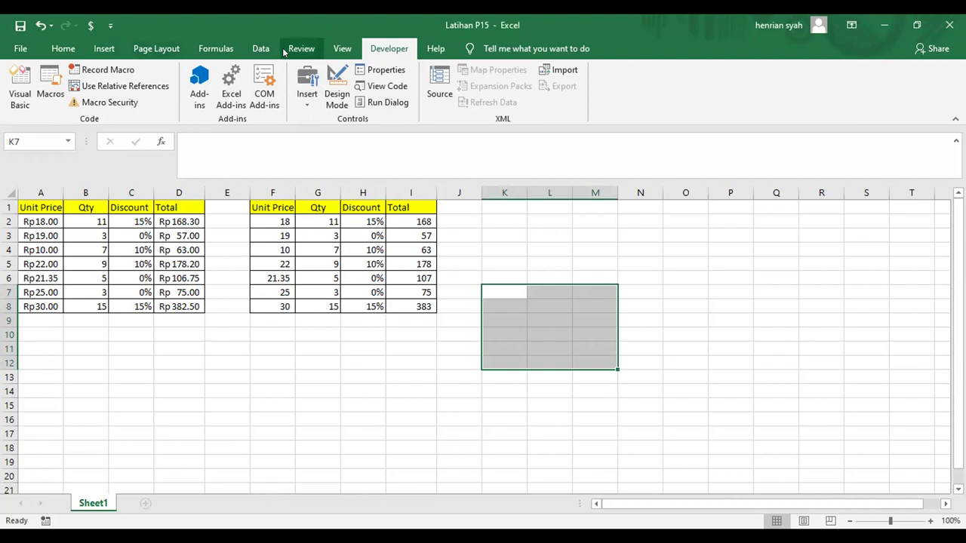
{"action": "left_click", "coordinate": [341, 48]}
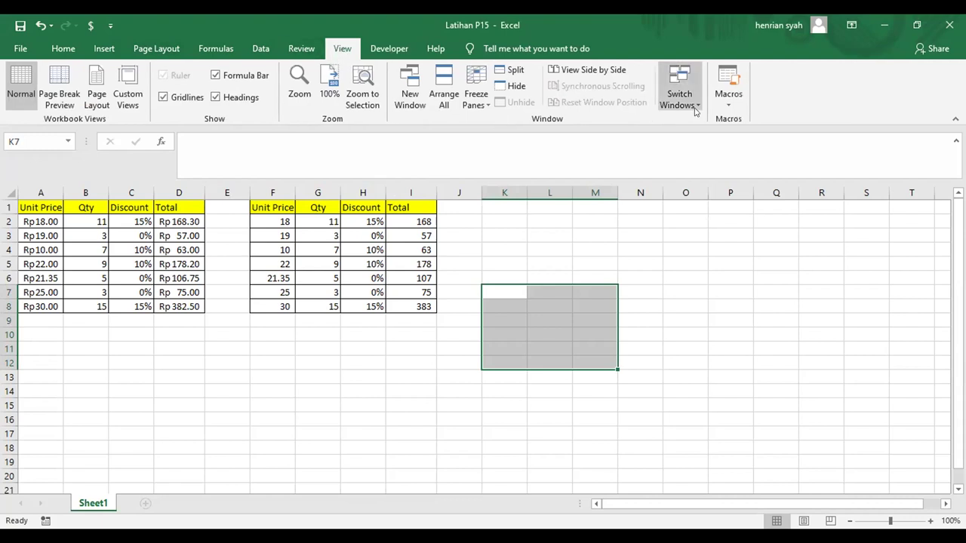
{"action": "left_click", "coordinate": [720, 105]}
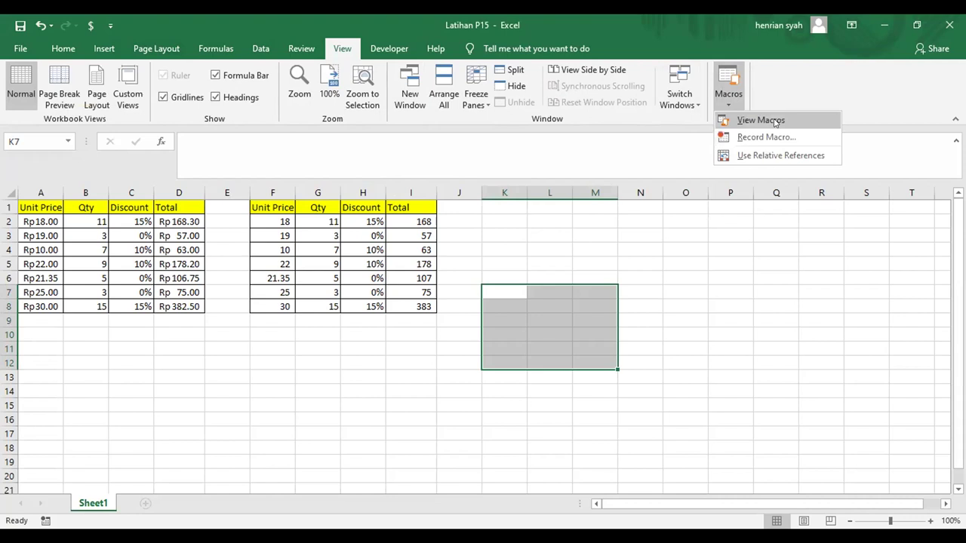
{"action": "left_click", "coordinate": [760, 120]}
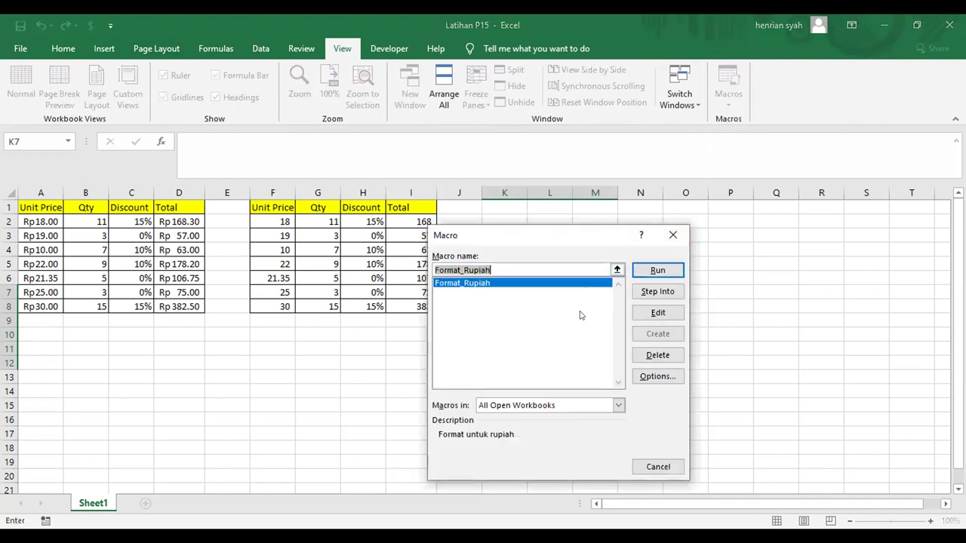
{"action": "left_click", "coordinate": [594, 283]}
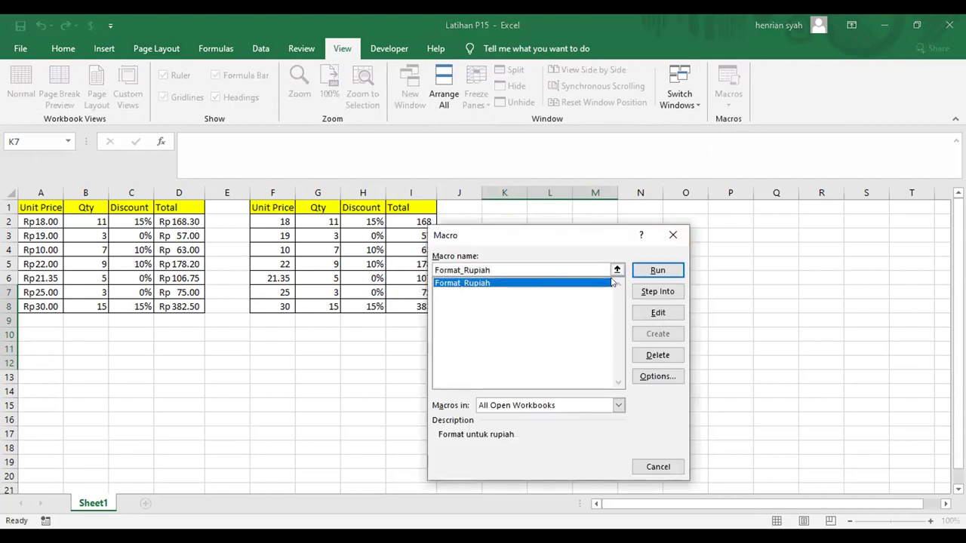
{"action": "double_click", "coordinate": [588, 283]}
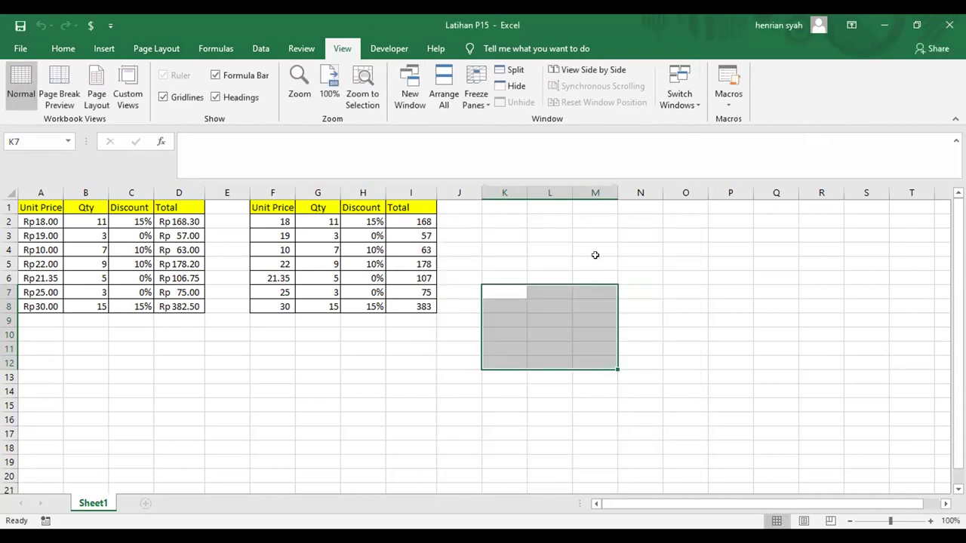
Step: Open the Format_Rupiah macro's code for editing, examine it, and close the Visual Basic editor
{"action": "left_click", "coordinate": [724, 110]}
{"action": "left_click", "coordinate": [727, 122]}
{"action": "left_click", "coordinate": [642, 310]}
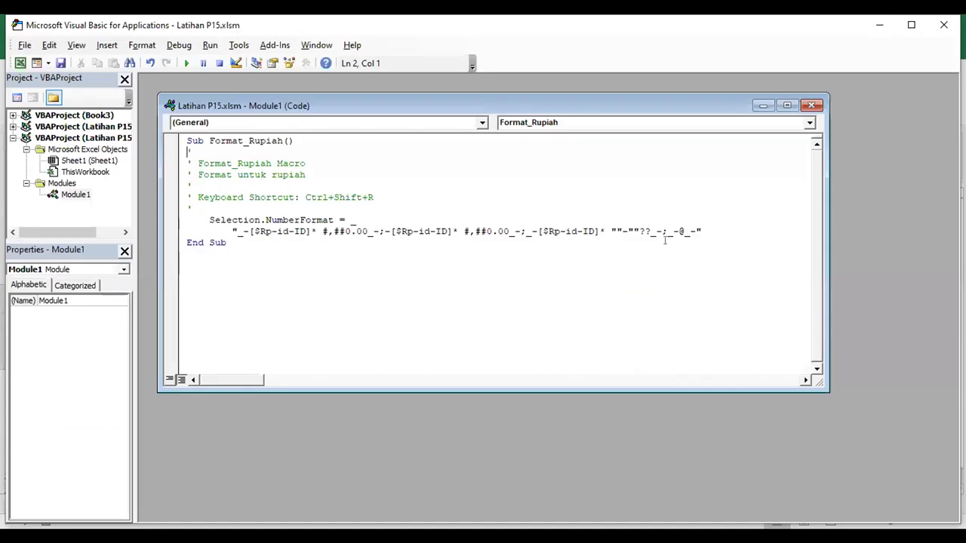
{"action": "left_click", "coordinate": [943, 29]}
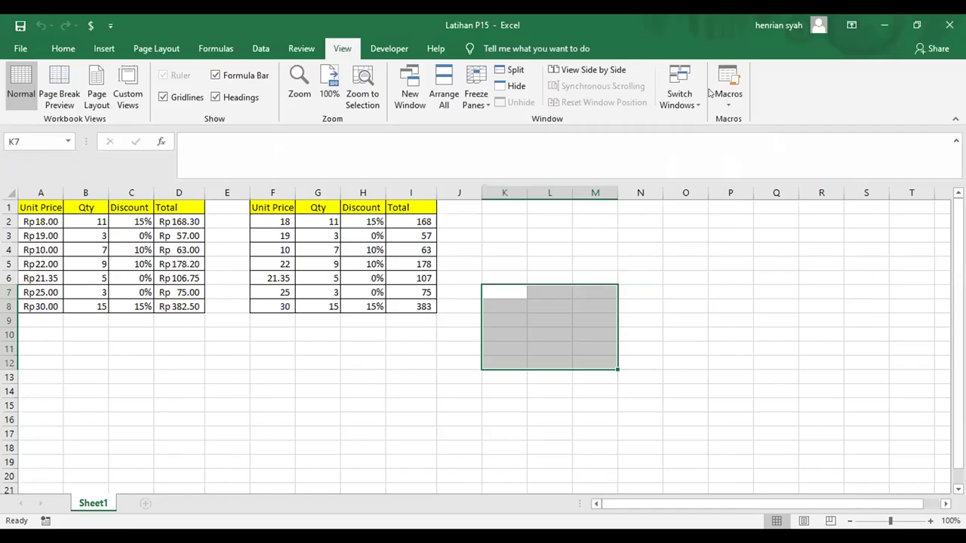
{"action": "left_click", "coordinate": [726, 101]}
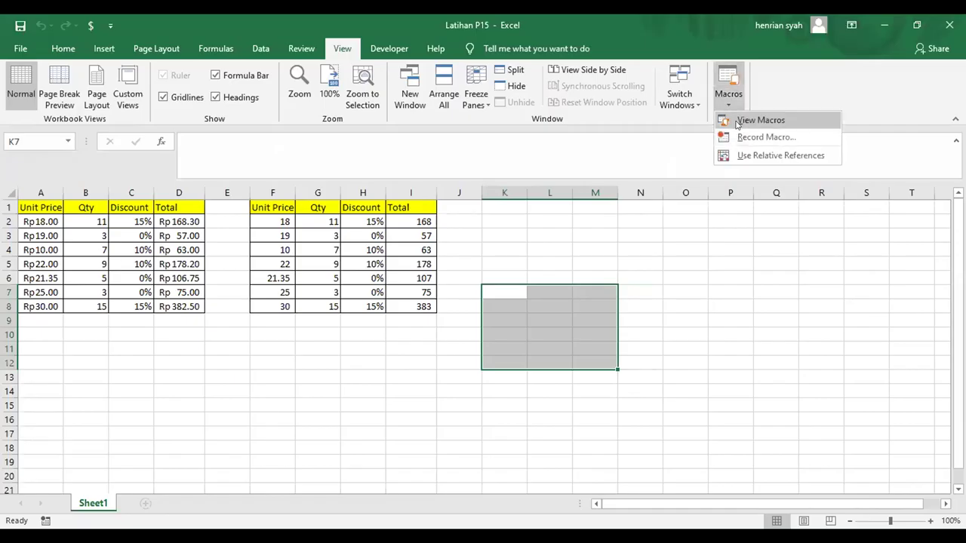
{"action": "key", "text": "Return"}
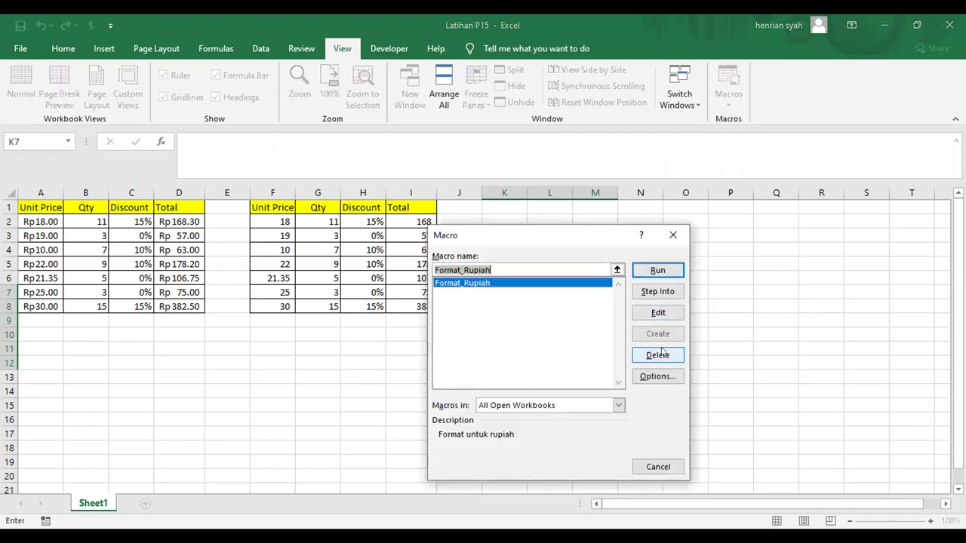
{"action": "left_click", "coordinate": [661, 352]}
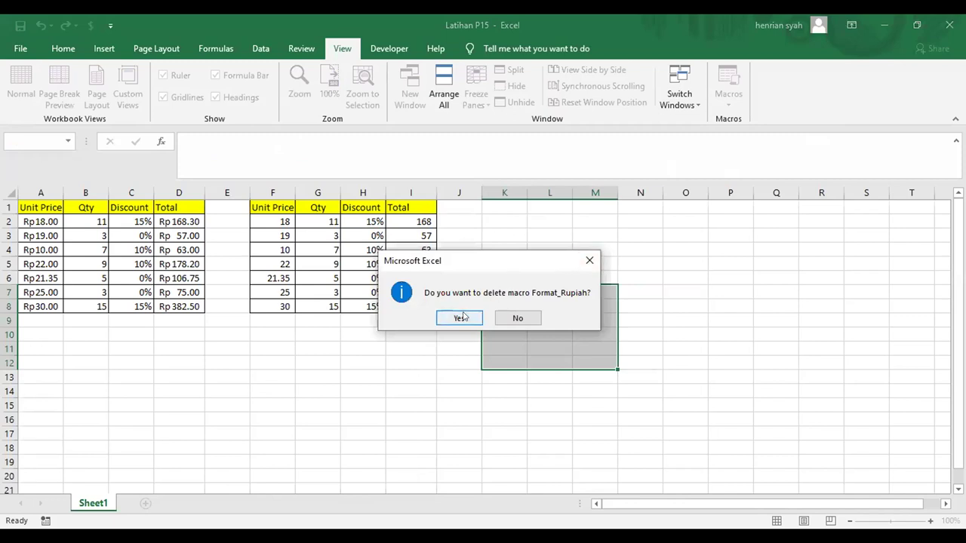
{"action": "left_click", "coordinate": [586, 260]}
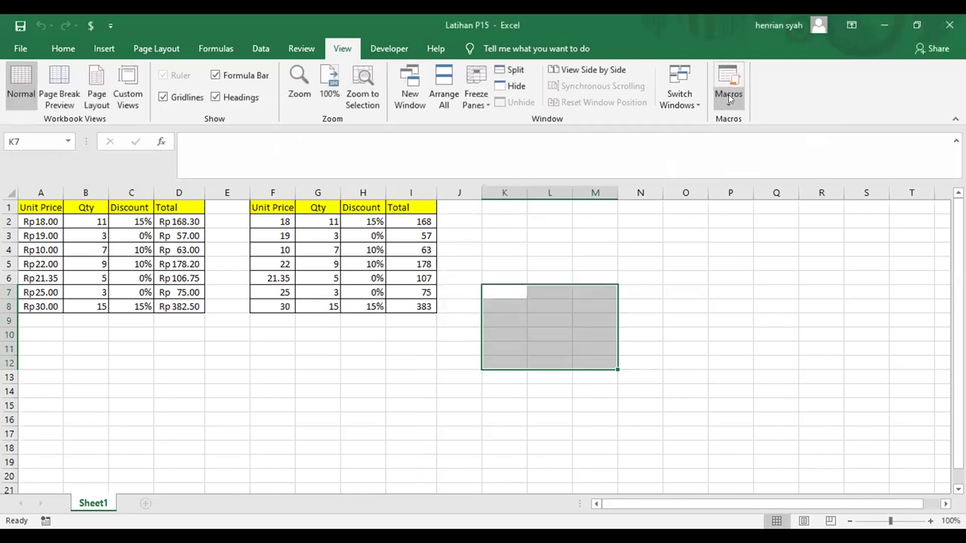
Step: Delete the Format_Rupiah macro from the workbook and check the macro list
{"action": "left_click", "coordinate": [730, 98]}
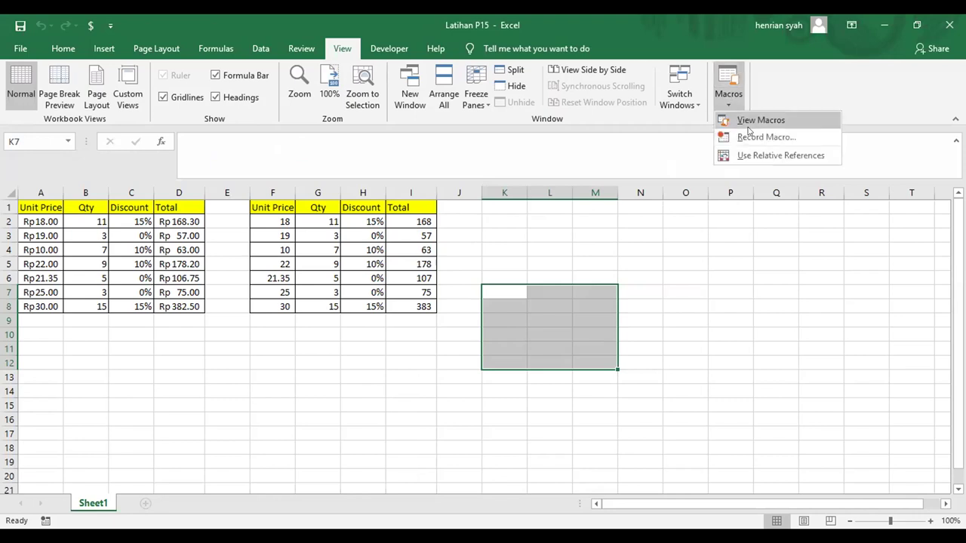
{"action": "key", "text": "alt+F8"}
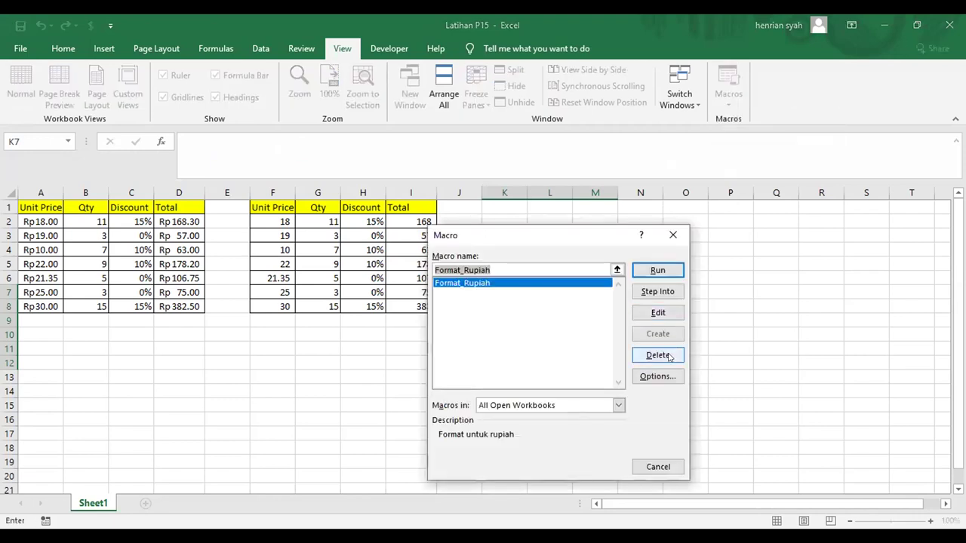
{"action": "left_click", "coordinate": [660, 353]}
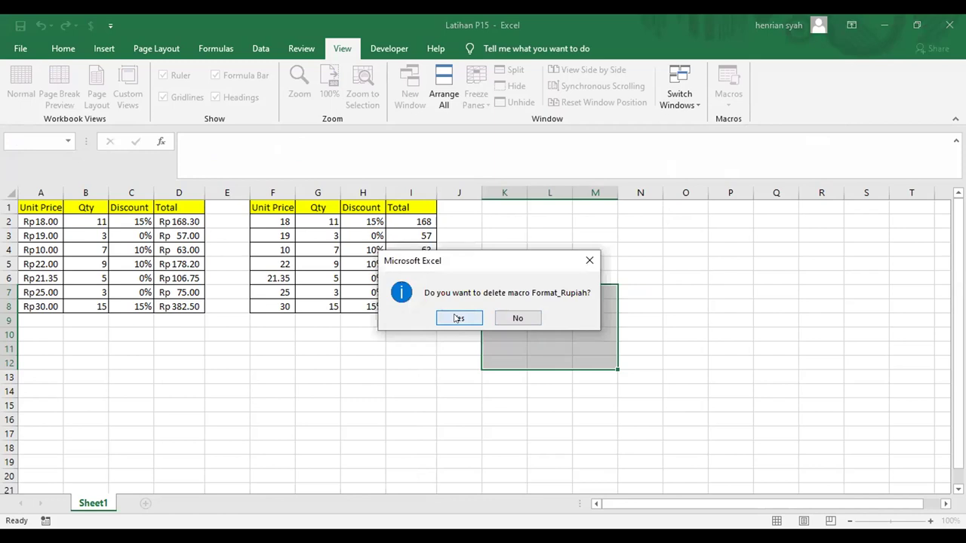
{"action": "left_click", "coordinate": [457, 318]}
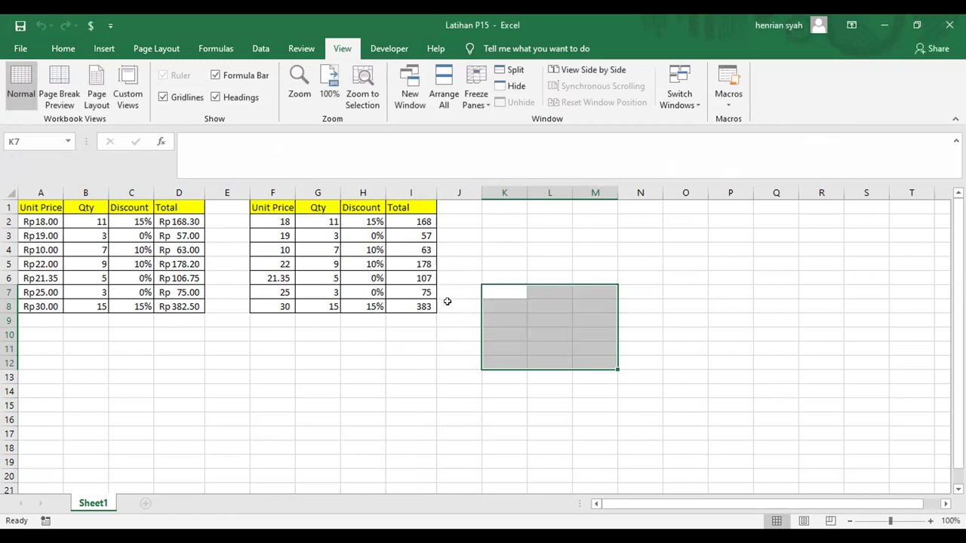
{"action": "left_click", "coordinate": [727, 104]}
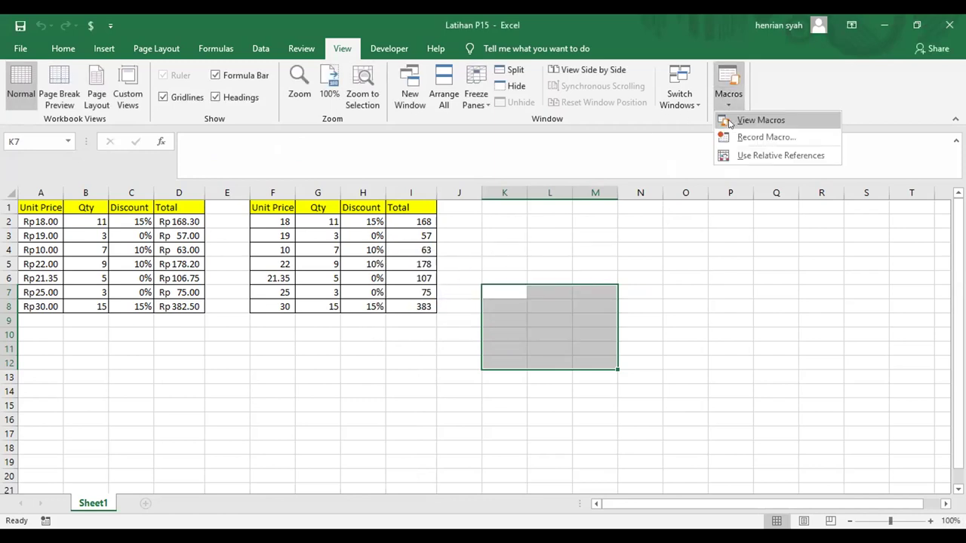
{"action": "key", "text": "alt+F8"}
{"action": "left_click", "coordinate": [677, 228]}
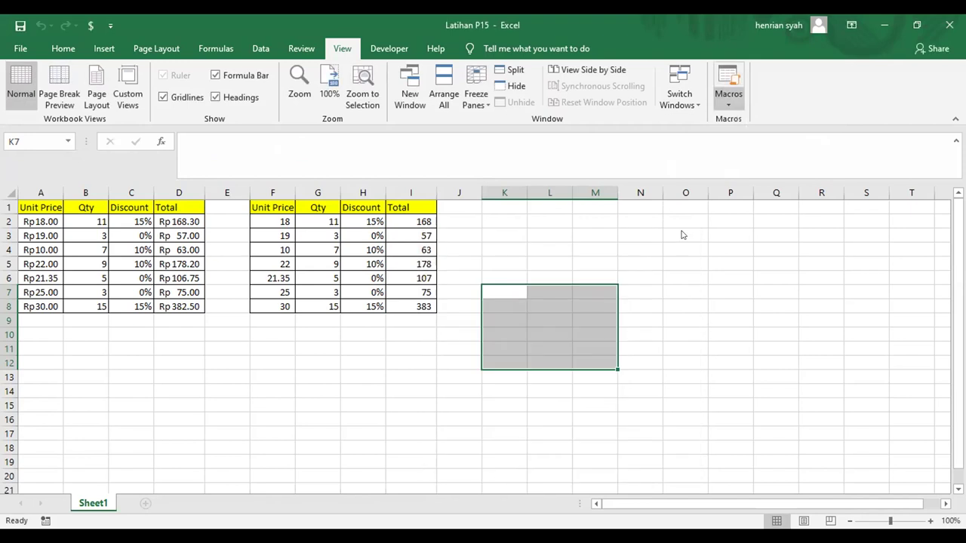
Step: Set up a new macro recording stored in this workbook and name it Format_Rupiah
{"action": "left_click", "coordinate": [727, 96]}
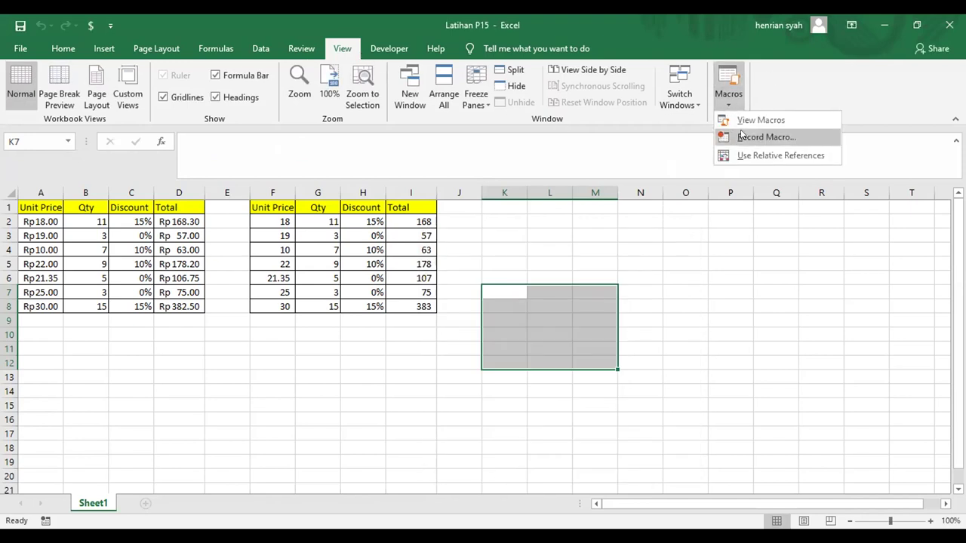
{"action": "left_click", "coordinate": [763, 136]}
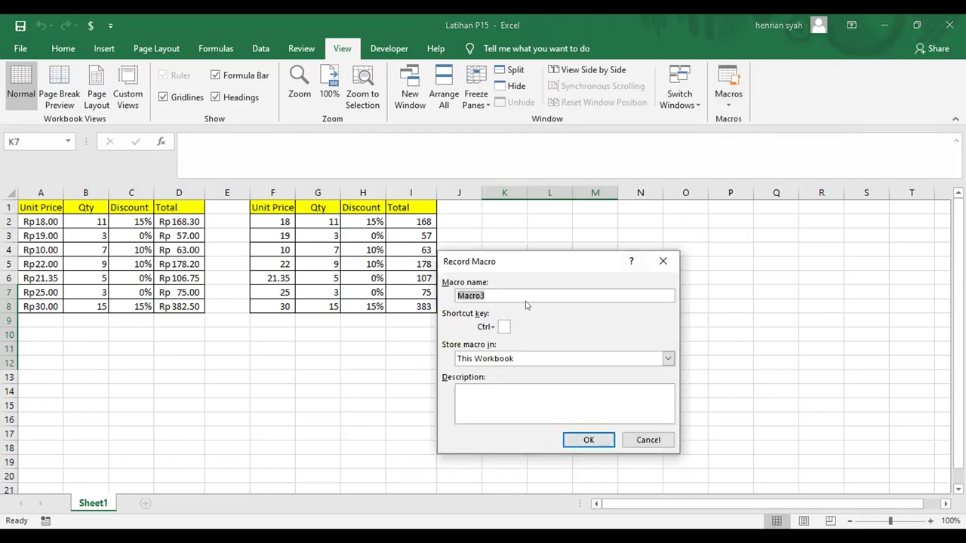
{"action": "type", "text": "Fro"}
{"action": "type", "text": "m"}
{"action": "key", "text": "BackSpace"}
{"action": "key", "text": "BackSpace"}
{"action": "key", "text": "BackSpace"}
{"action": "type", "text": "ormat_Rupiah"}
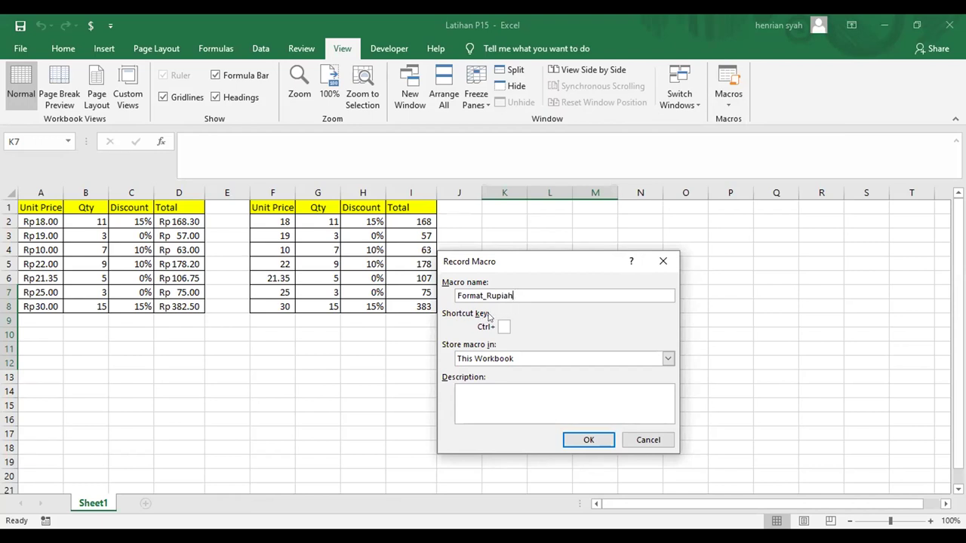
Step: Assign Ctrl+Shift+R as the macro's shortcut, describe it as "Fromat untuk mata uang rupiah", and begin recording
{"action": "left_click", "coordinate": [498, 321]}
{"action": "type", "text": "R"}
{"action": "left_click", "coordinate": [587, 387]}
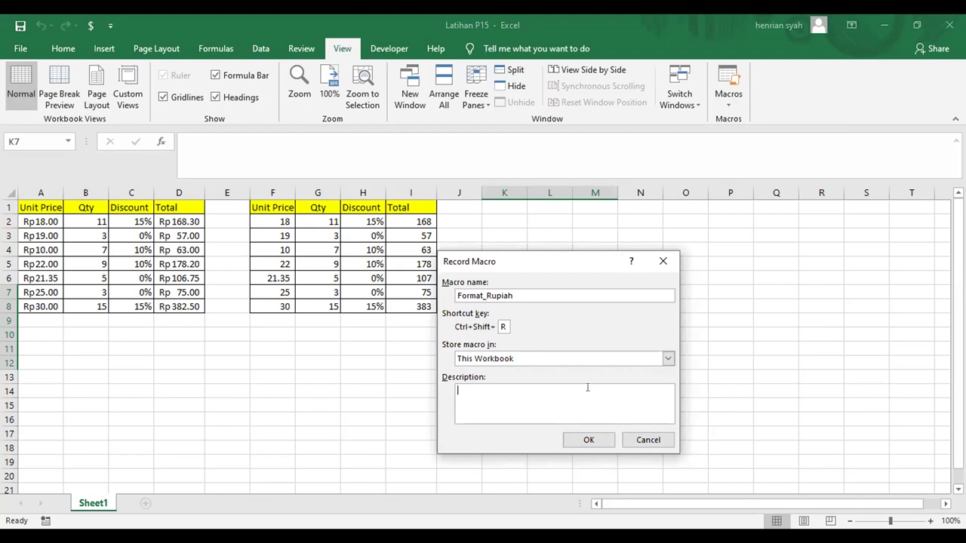
{"action": "type", "text": "Fromat untuk mata uang rupiah"}
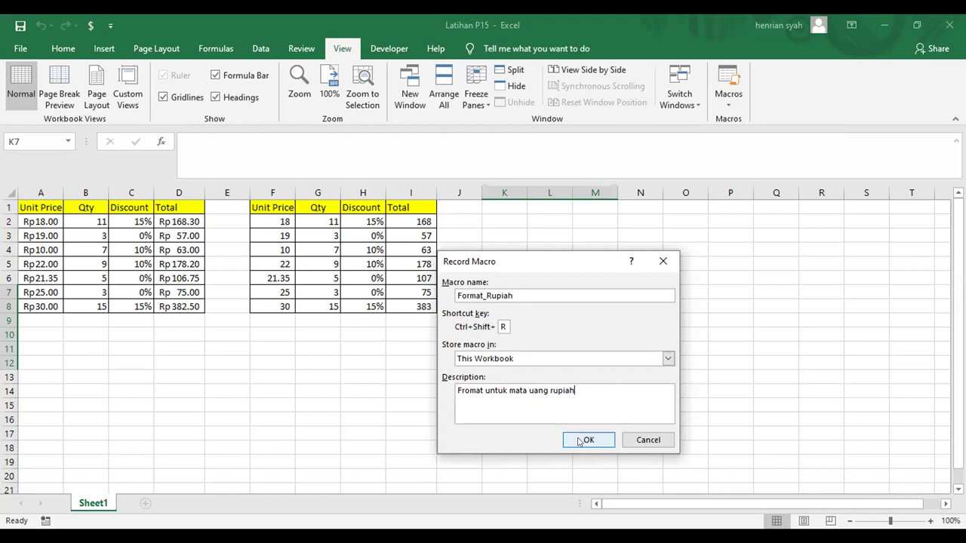
{"action": "left_click", "coordinate": [587, 439]}
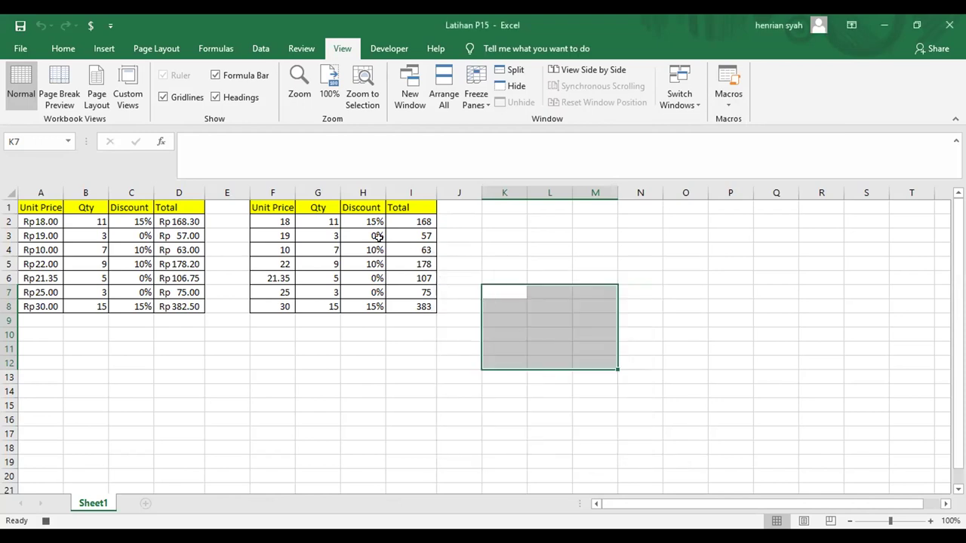
Step: Format cell I2 in the second table's Total column as Accounting with the Rp Indonesian symbol
{"action": "left_click", "coordinate": [71, 53]}
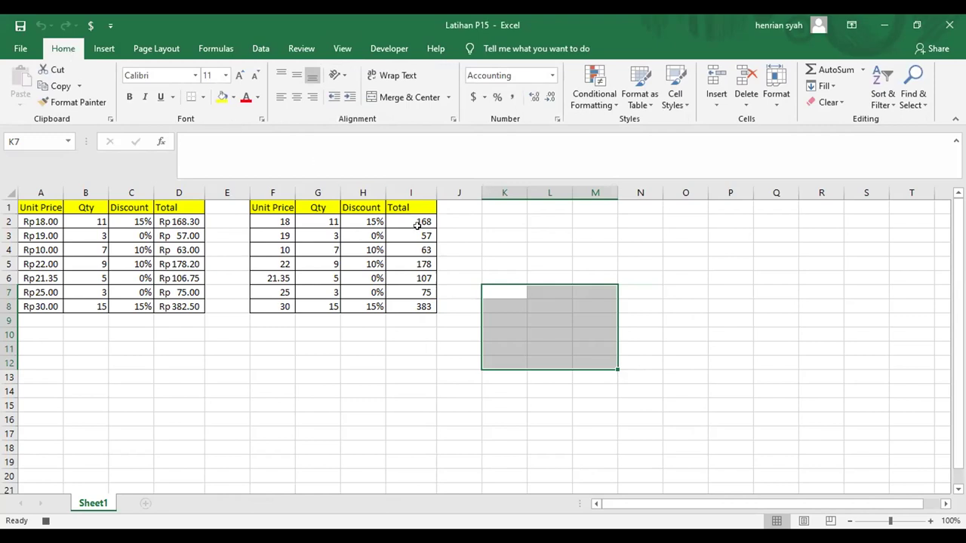
{"action": "left_click", "coordinate": [426, 221]}
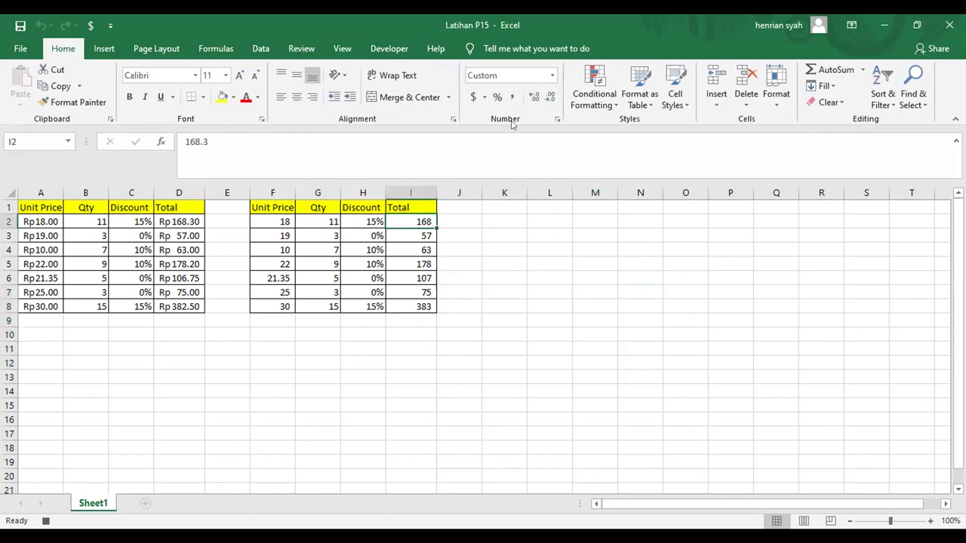
{"action": "left_click", "coordinate": [483, 99]}
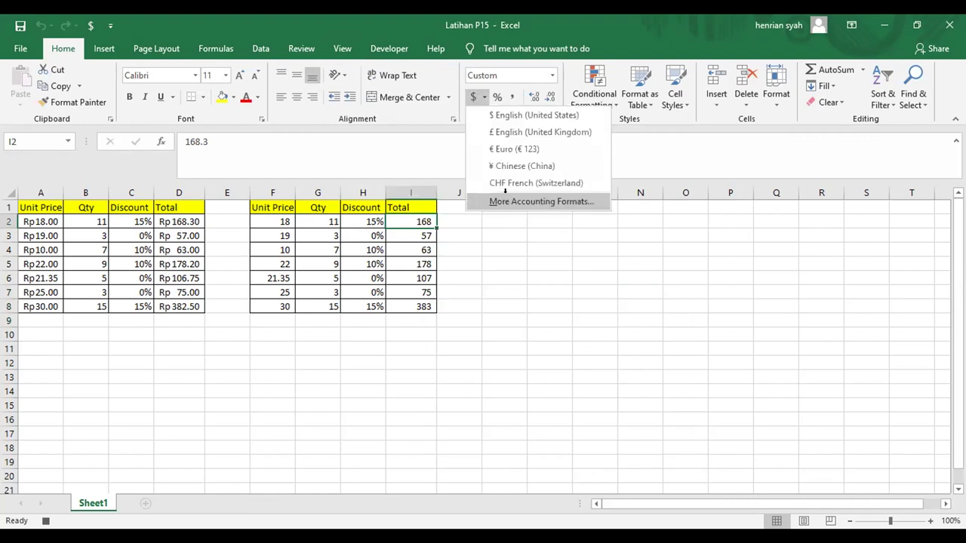
{"action": "left_click", "coordinate": [511, 201]}
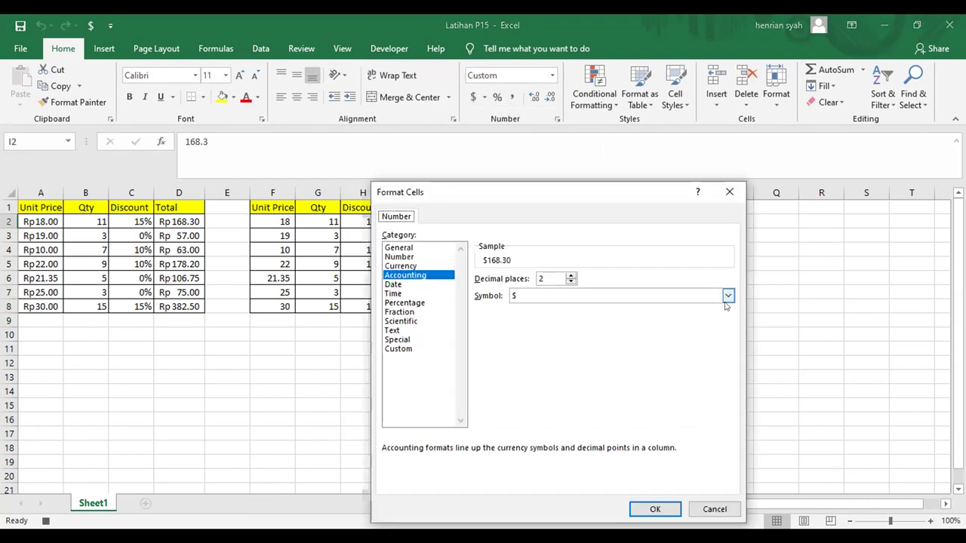
{"action": "left_click", "coordinate": [727, 296]}
{"action": "left_click_drag", "start_coordinate": [728, 316], "coordinate": [727, 386]}
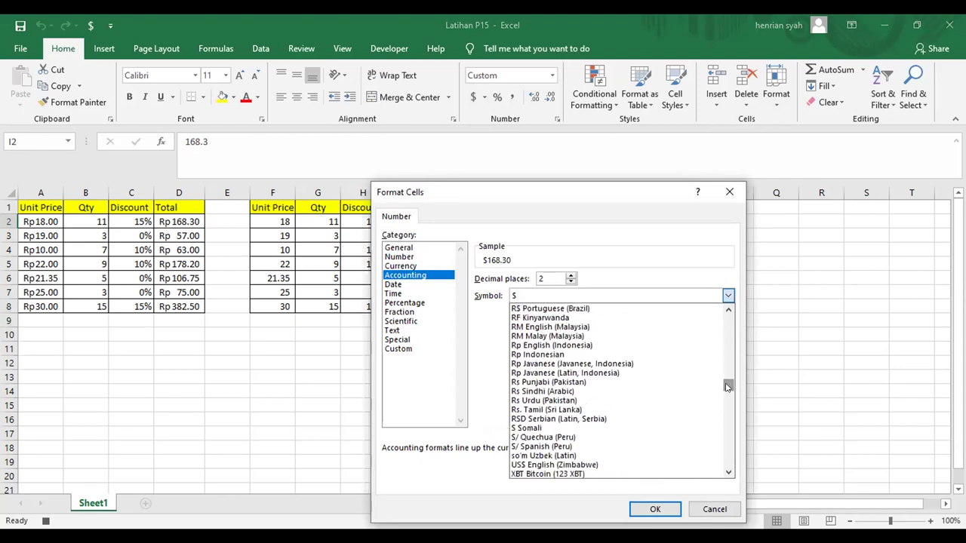
{"action": "left_click", "coordinate": [568, 354]}
{"action": "left_click", "coordinate": [638, 509]}
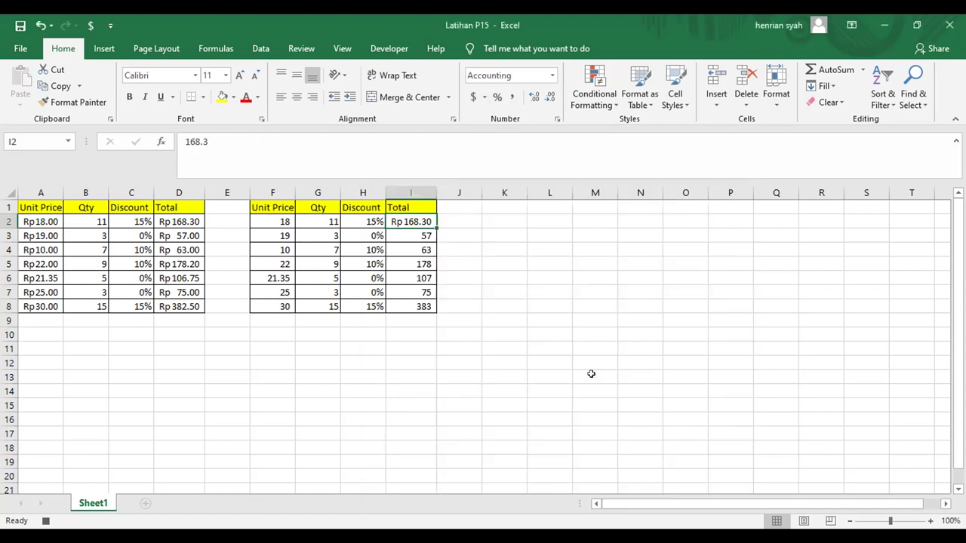
Step: Stop recording the Format_Rupiah macro
{"action": "left_click", "coordinate": [341, 50]}
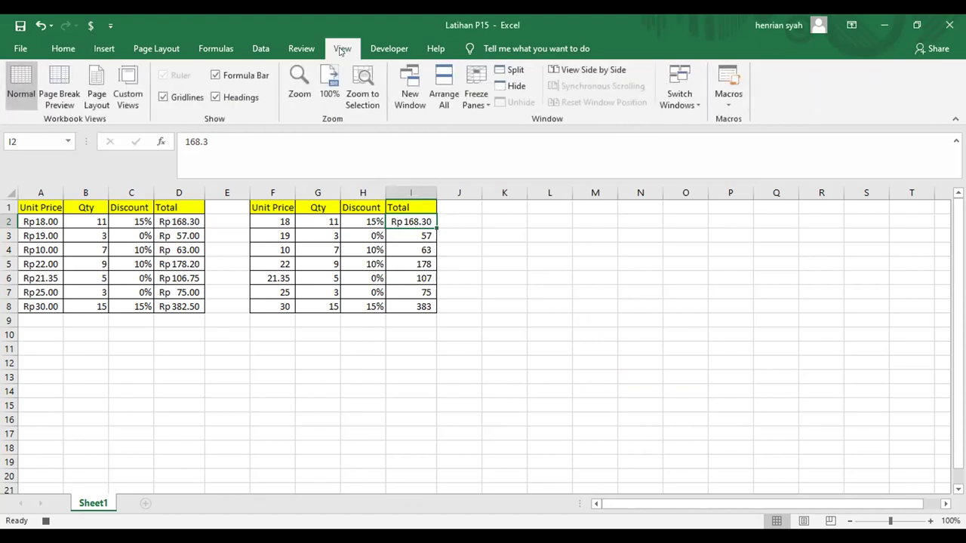
{"action": "left_click", "coordinate": [729, 102]}
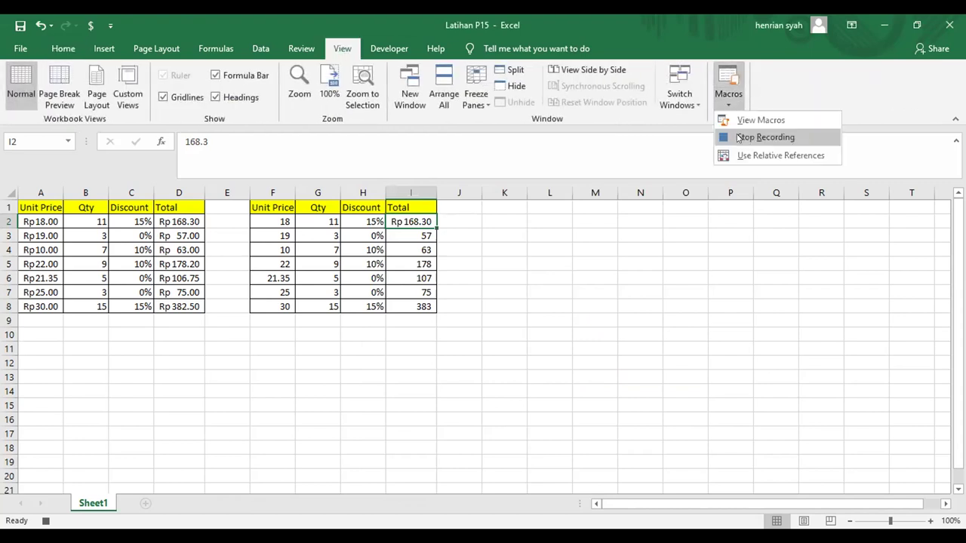
{"action": "left_click", "coordinate": [764, 137]}
Step: Try to apply the recorded Format_Rupiah macro to cell I3 of the Total column
{"action": "left_click", "coordinate": [504, 235]}
{"action": "left_click", "coordinate": [415, 234]}
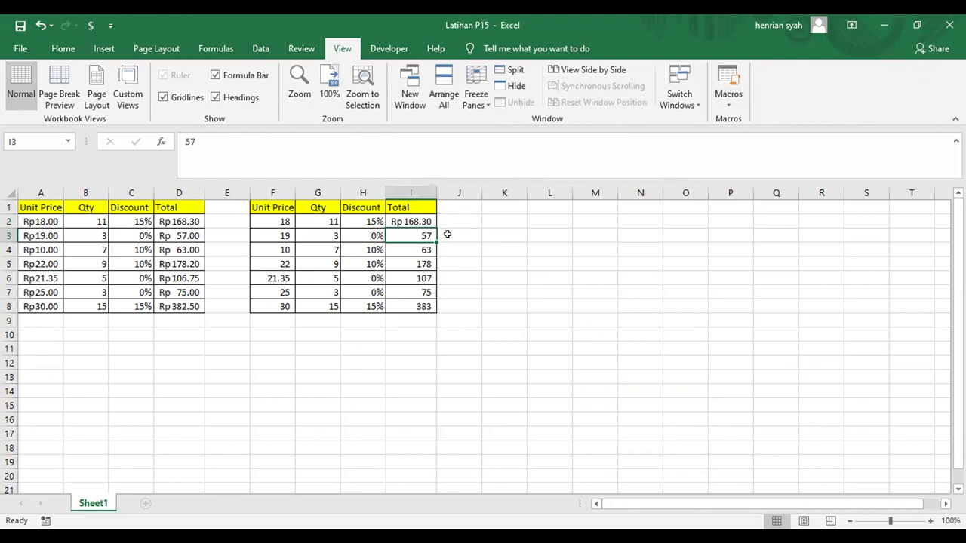
{"action": "key", "text": "Up"}
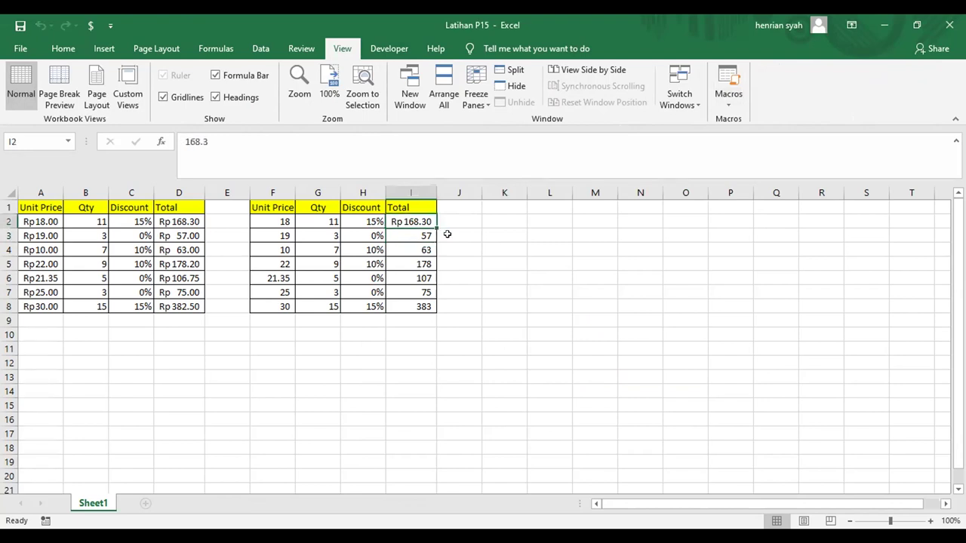
{"action": "left_click", "coordinate": [399, 234]}
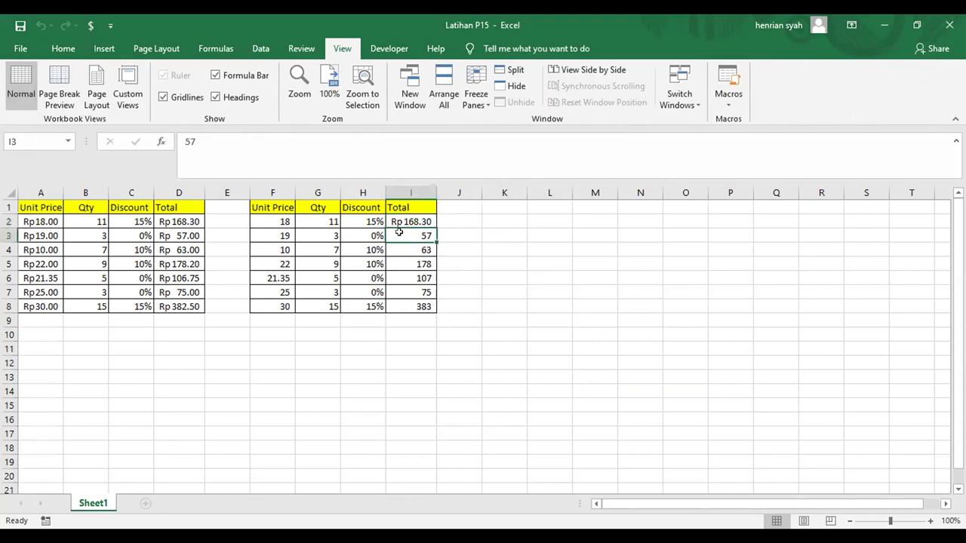
{"action": "key", "text": "Up"}
{"action": "left_click", "coordinate": [392, 233]}
{"action": "key", "text": "Up"}
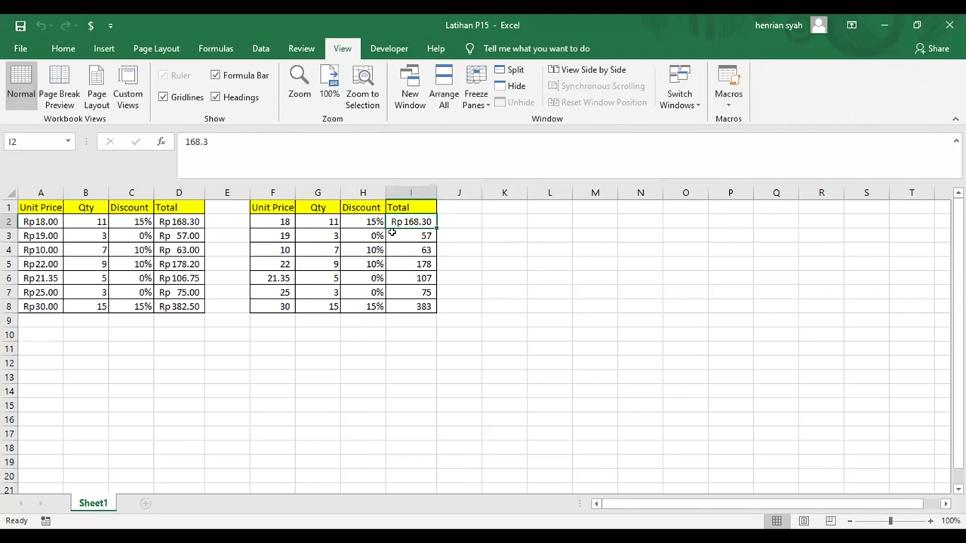
{"action": "key", "text": "Down"}
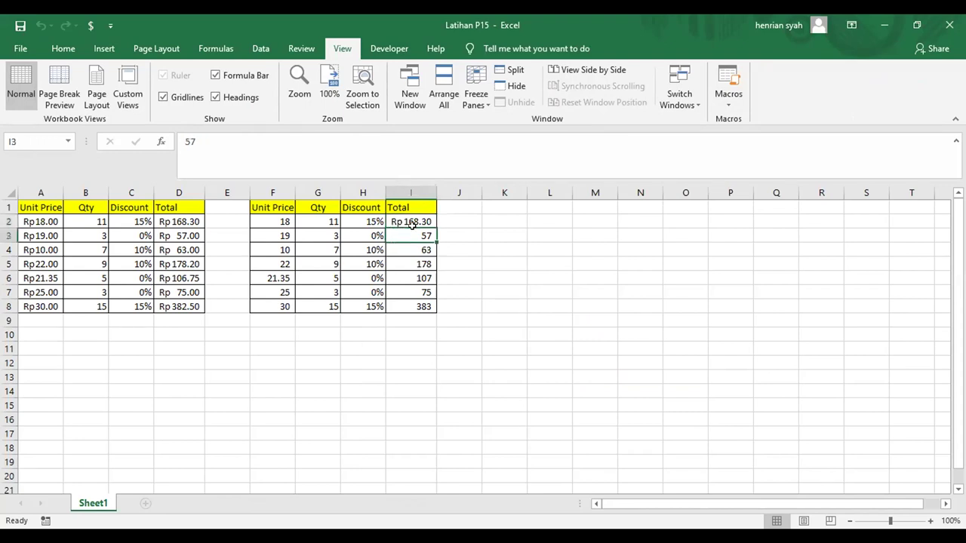
Step: Clear cell I3 and try the Format_Rupiah macro on the Total cells around it
{"action": "left_click", "coordinate": [412, 223]}
{"action": "left_click", "coordinate": [414, 235]}
{"action": "key", "text": "BackSpace"}
{"action": "key", "text": "Return"}
{"action": "key", "text": "Up"}
{"action": "key", "text": "Up"}
{"action": "key", "text": "Down"}
{"action": "key", "text": "Down"}
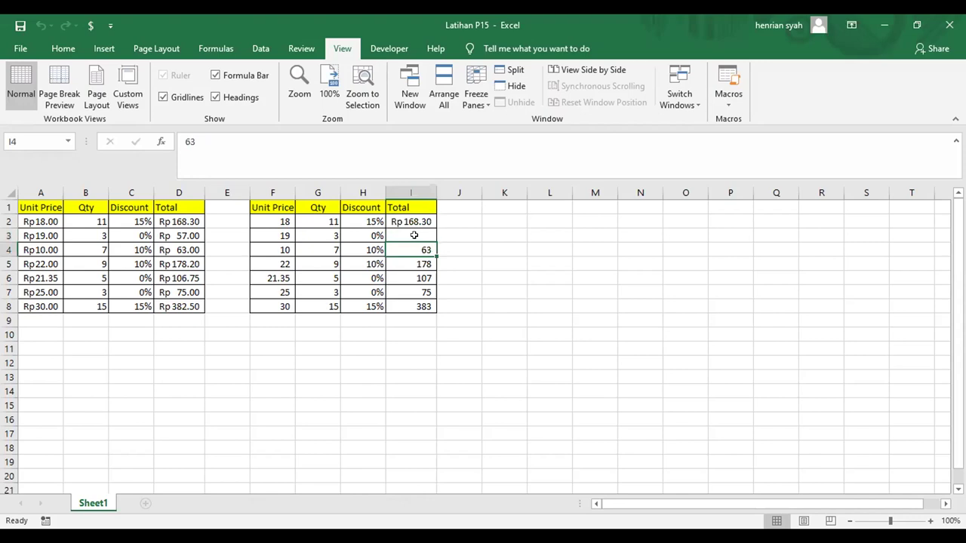
{"action": "key", "text": "Up"}
{"action": "key", "text": "Up"}
{"action": "key", "text": "Down"}
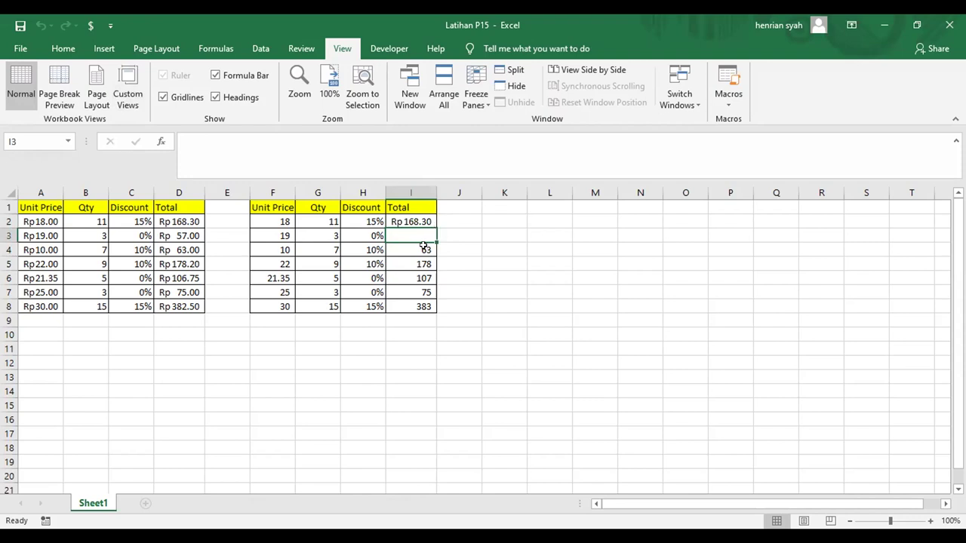
Step: Enter 57 in cell I3 of the Total column
{"action": "left_click_drag", "start_coordinate": [420, 274], "coordinate": [420, 250]}
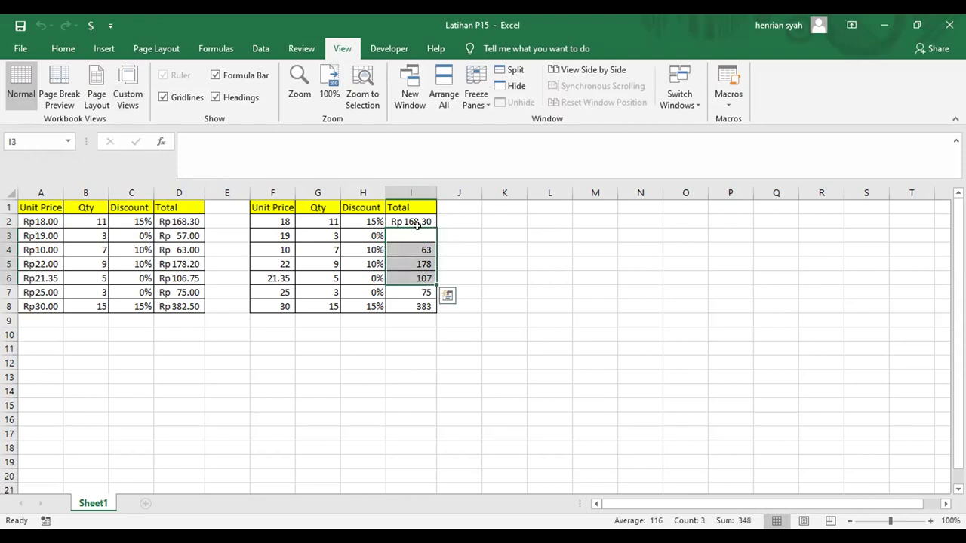
{"action": "left_click", "coordinate": [415, 233]}
{"action": "type", "text": "57"}
{"action": "key", "text": "Return"}
Step: Try to apply the Format_Rupiah macro to the Total cells I3:I8
{"action": "left_click", "coordinate": [416, 234]}
{"action": "left_click_drag", "start_coordinate": [421, 233], "coordinate": [423, 306]}
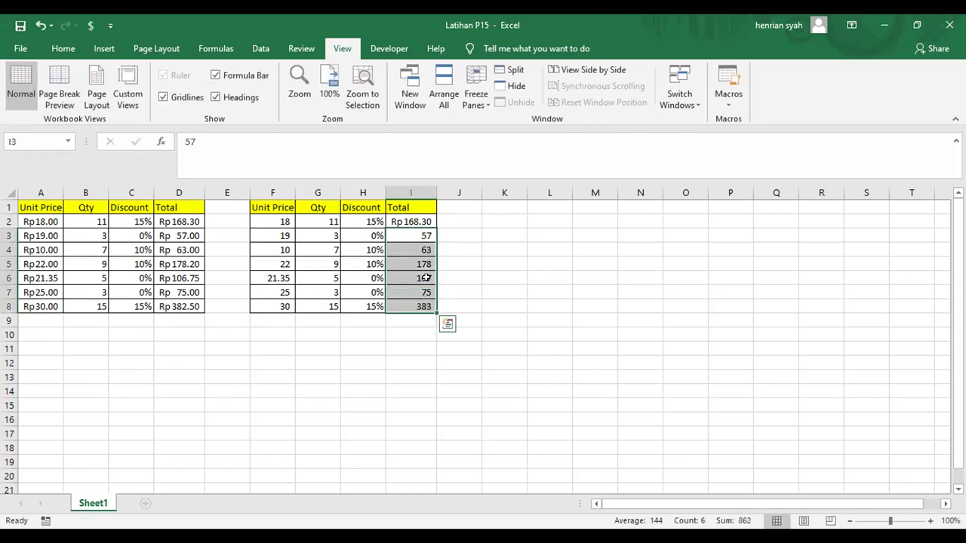
{"action": "key", "text": "Up"}
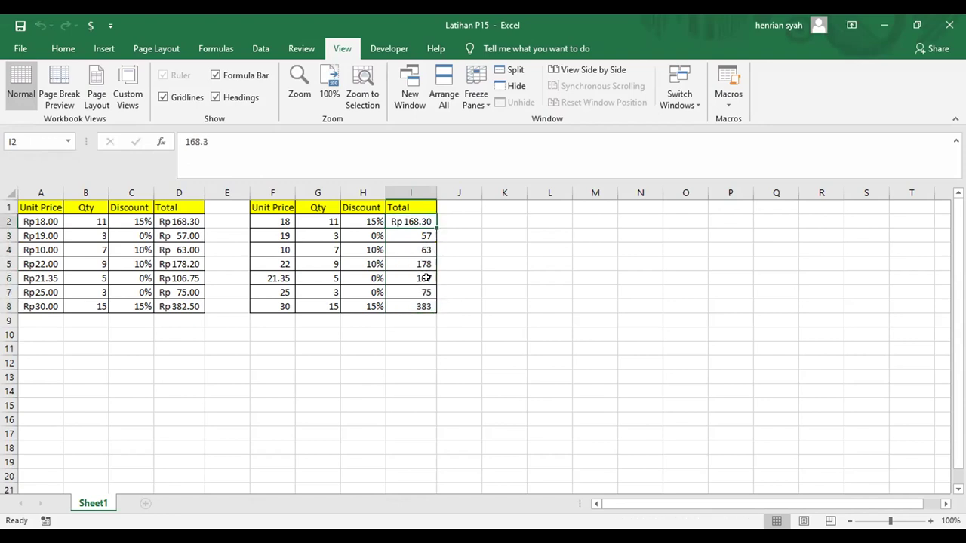
{"action": "left_click_drag", "start_coordinate": [407, 236], "coordinate": [419, 308]}
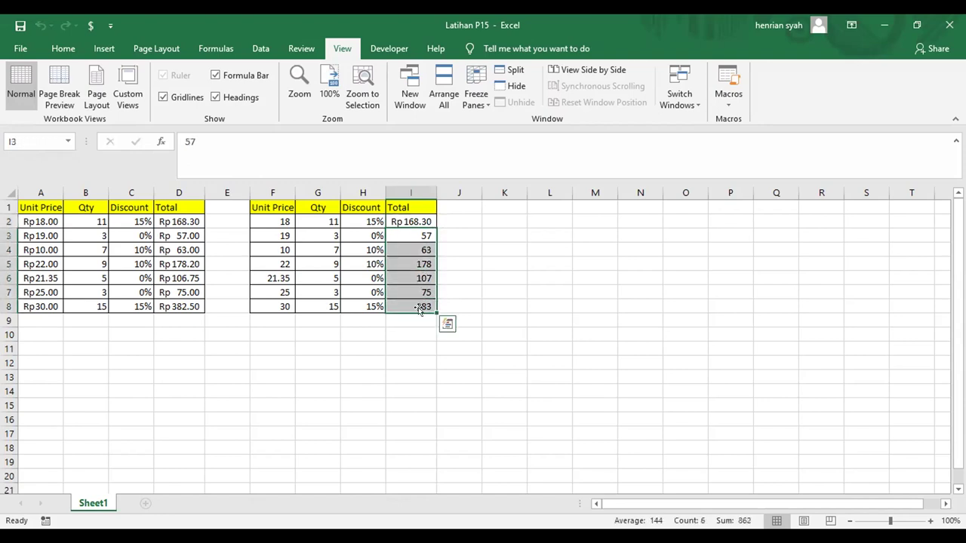
{"action": "key", "text": "Up"}
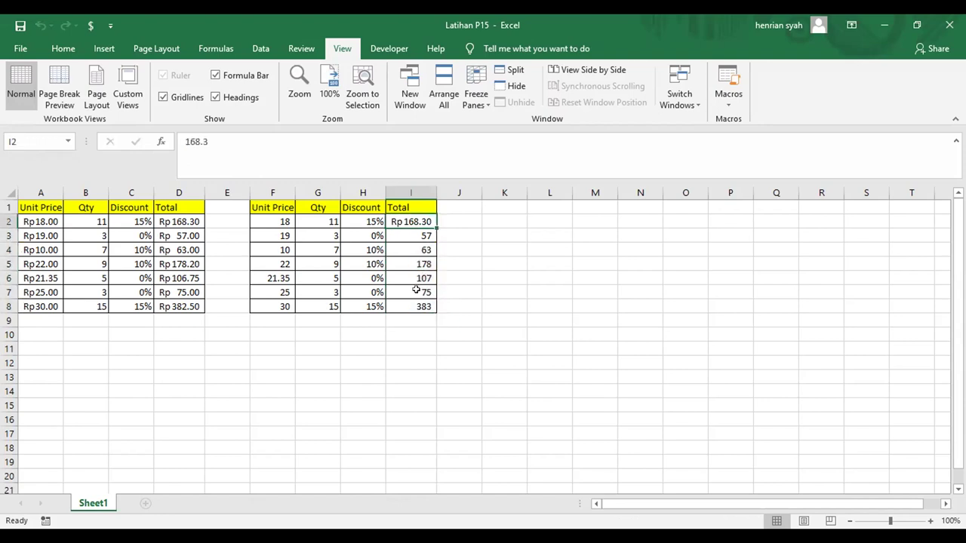
Step: Run the Format_Rupiah macro from the list of available macros
{"action": "left_click", "coordinate": [728, 106]}
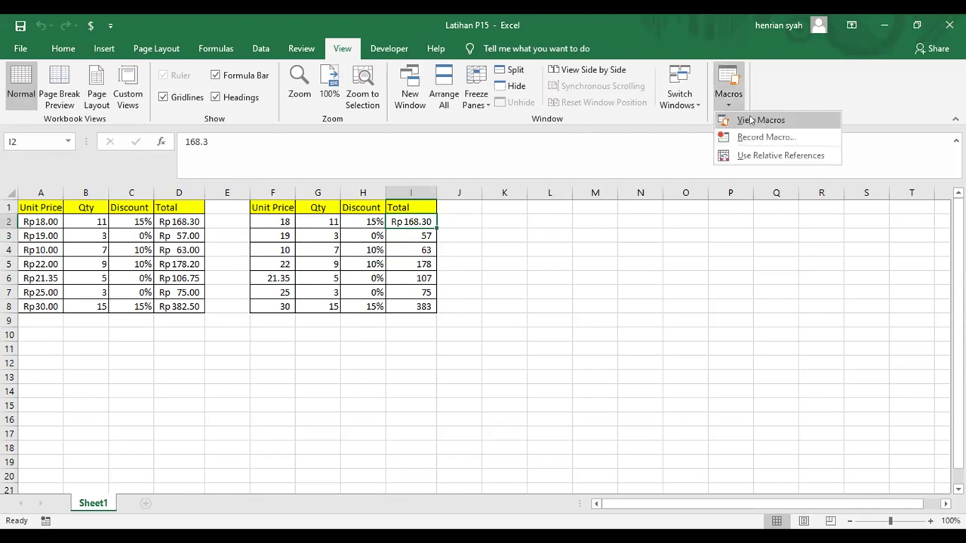
{"action": "left_click", "coordinate": [750, 121]}
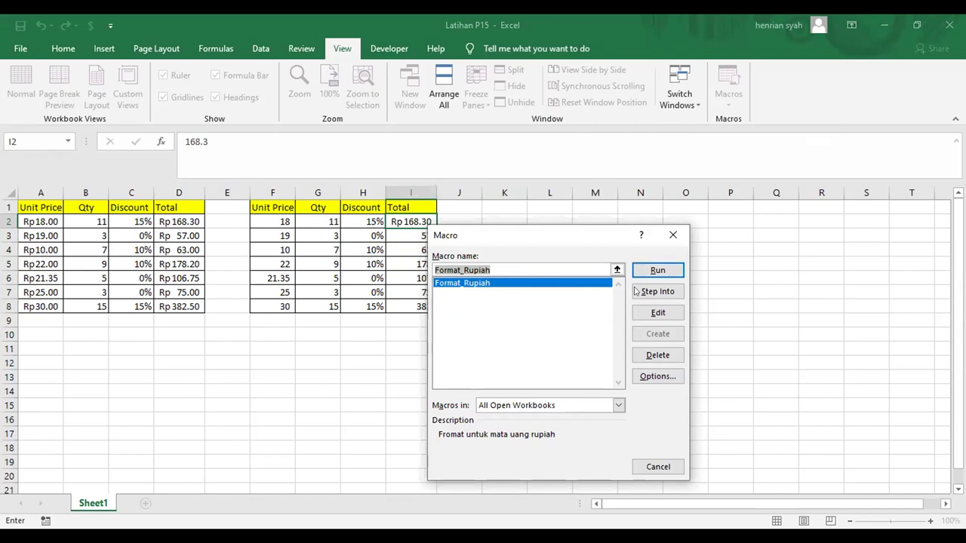
{"action": "left_click", "coordinate": [583, 284]}
{"action": "double_click", "coordinate": [584, 284]}
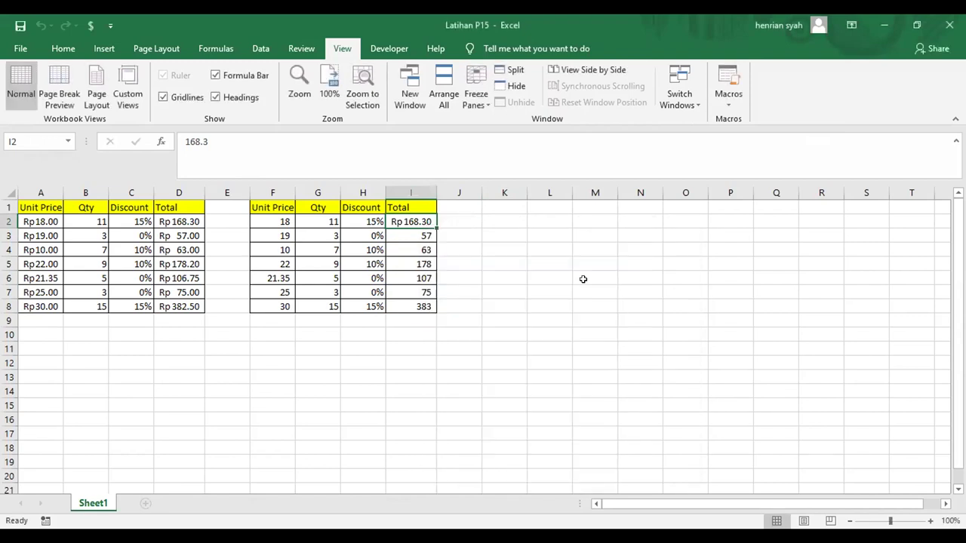
Step: Clear the value in cell I3 and retry the Format_Rupiah macro there
{"action": "left_click", "coordinate": [425, 235]}
{"action": "type", "text": "r"}
{"action": "key", "text": "Return"}
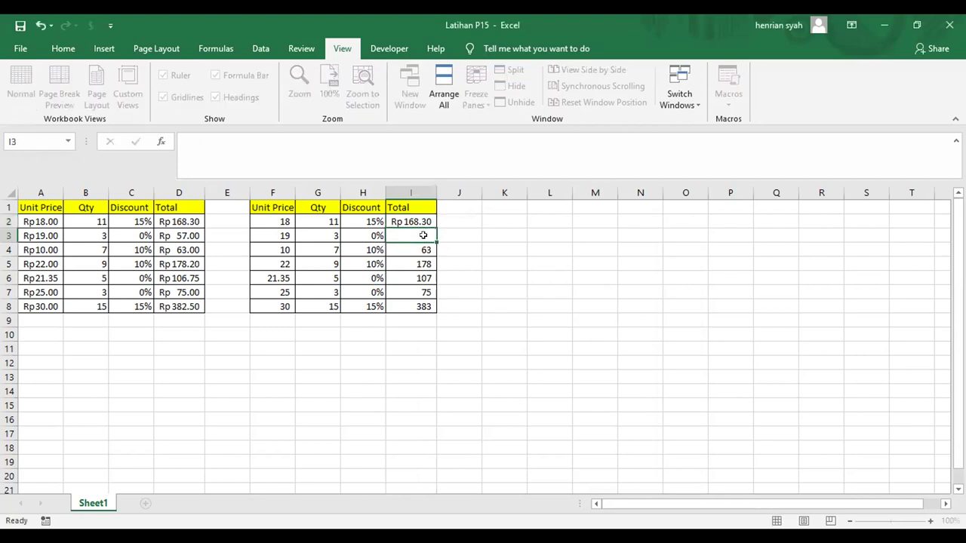
{"action": "key", "text": "Up"}
{"action": "key", "text": "Up"}
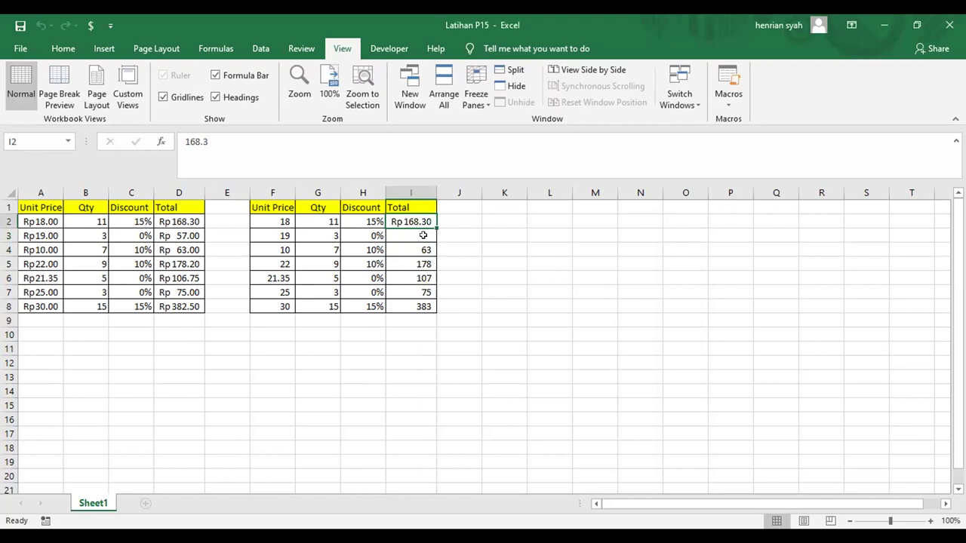
Step: Enter "r" in cell I4 and try the Format_Rupiah macro again
{"action": "key", "text": "Down"}
{"action": "key", "text": "Down"}
{"action": "type", "text": "r"}
{"action": "key", "text": "Return"}
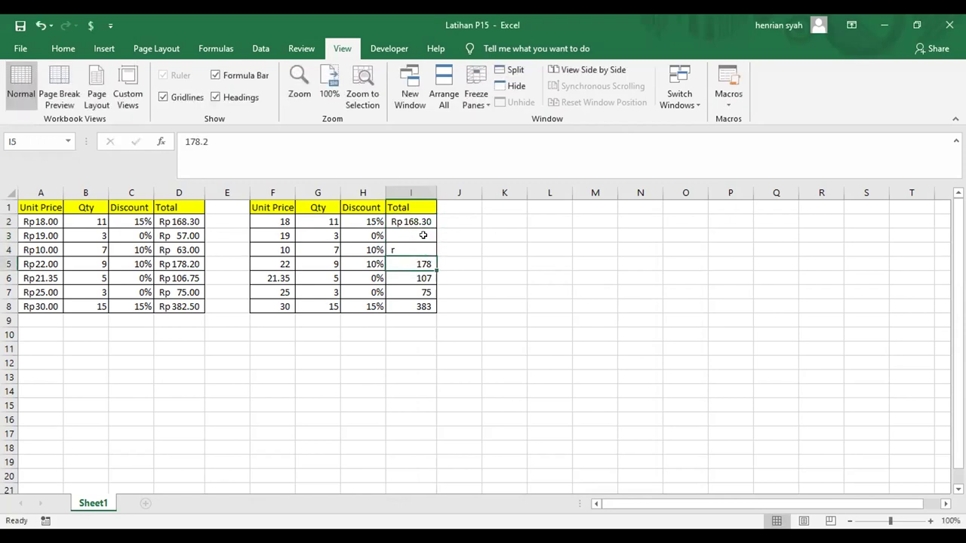
{"action": "key", "text": "Up"}
{"action": "key", "text": "Up"}
{"action": "key", "text": "Up"}
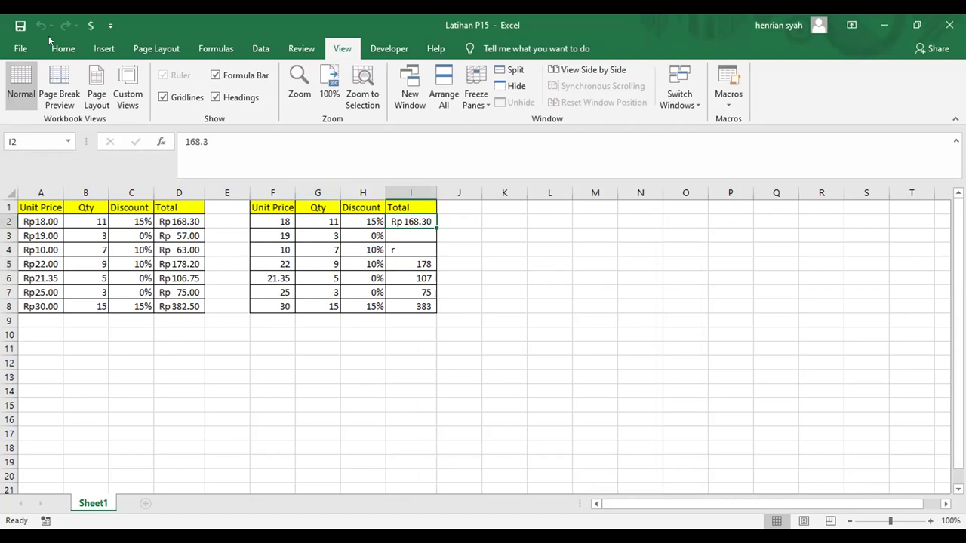
Step: Enter 63 in Total cell I4 and 57 in Total cell I3
{"action": "left_click", "coordinate": [548, 292]}
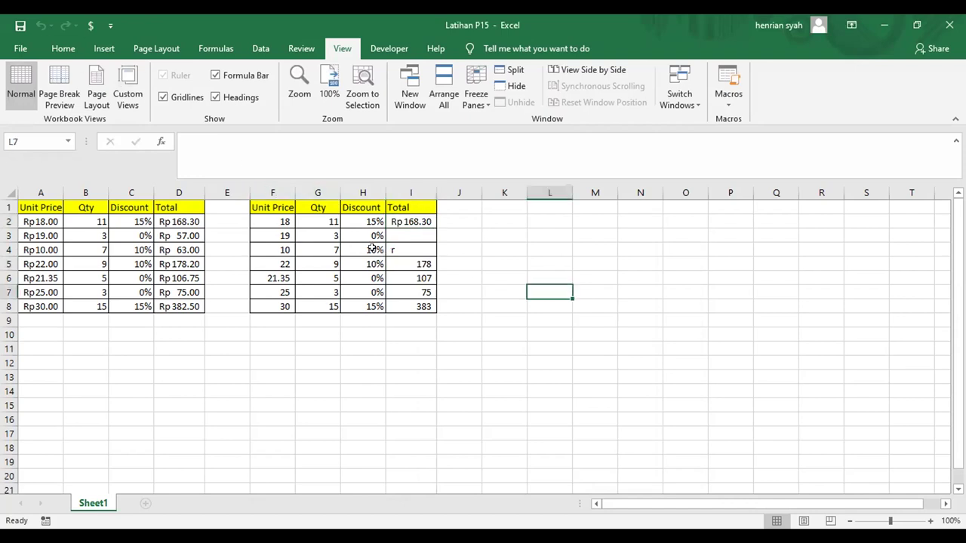
{"action": "left_click", "coordinate": [422, 251]}
{"action": "key", "text": "BackSpace"}
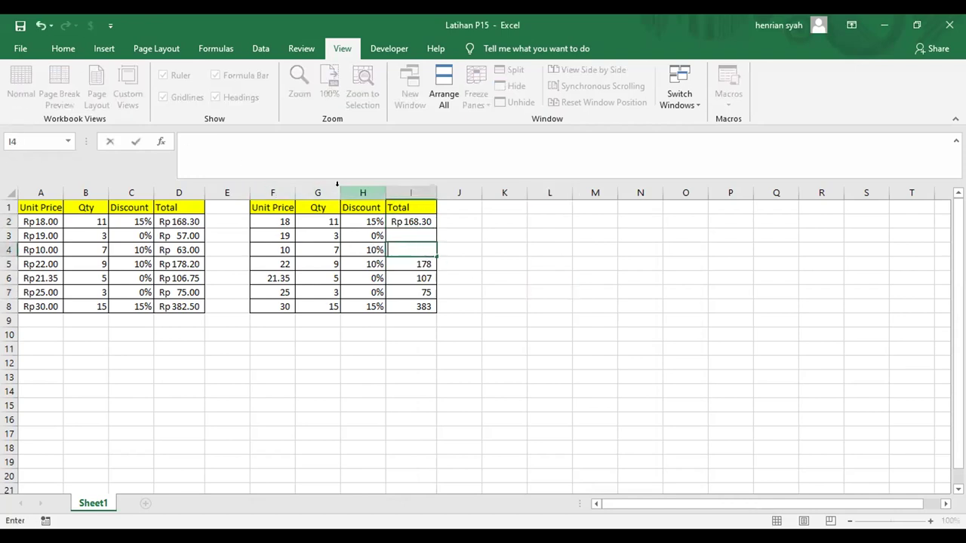
{"action": "type", "text": "63"}
{"action": "key", "text": "Up"}
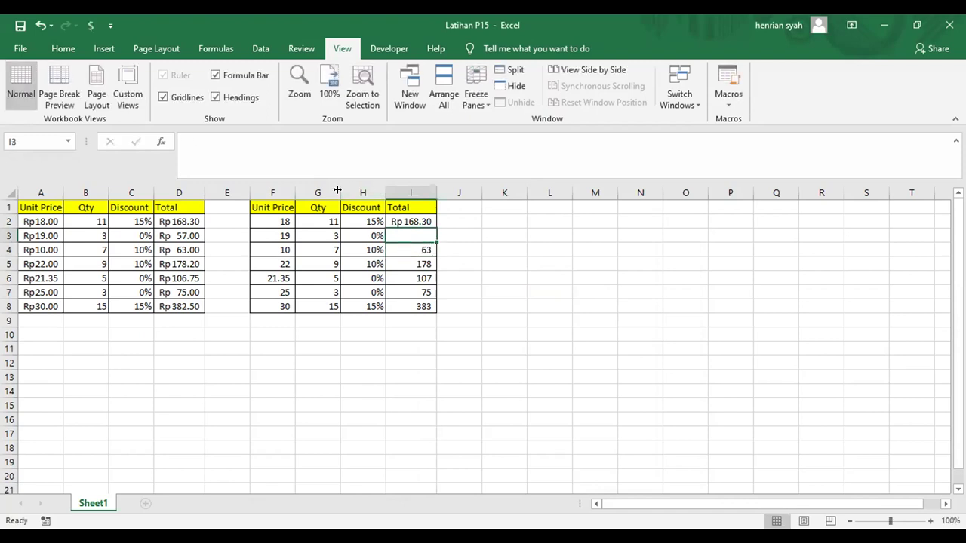
{"action": "type", "text": "57"}
{"action": "key", "text": "Tab"}
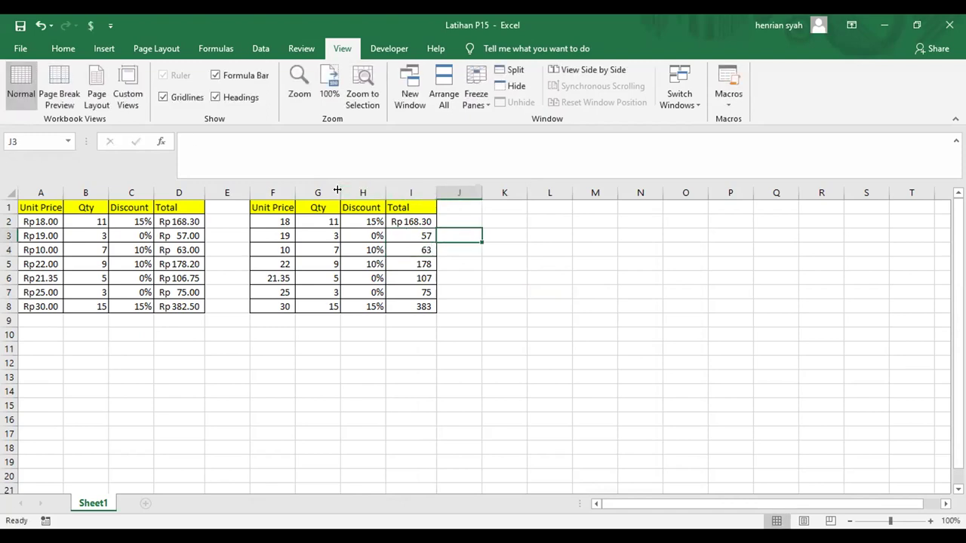
Step: Delete the Format_Rupiah macro from the workbook and check the list of available macros
{"action": "left_click", "coordinate": [728, 113]}
{"action": "left_click", "coordinate": [728, 121]}
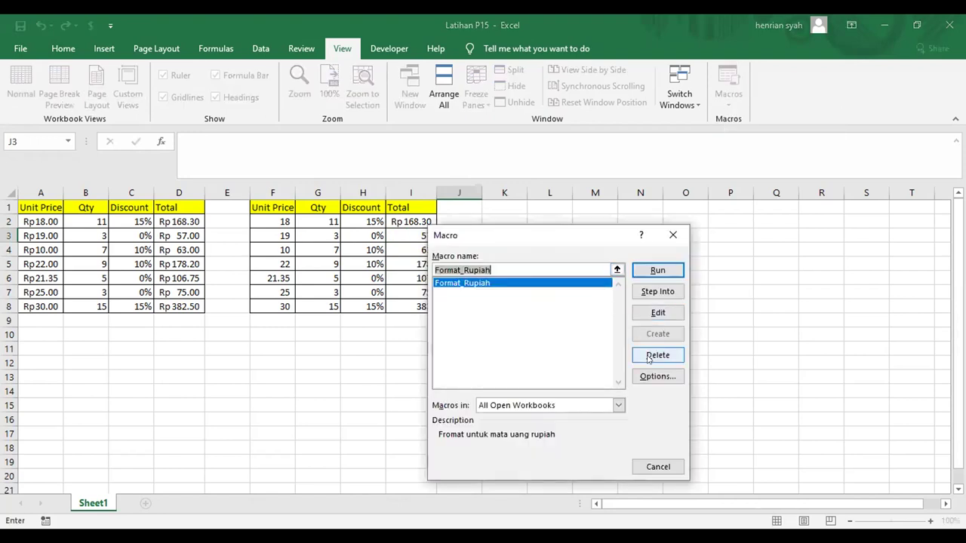
{"action": "left_click", "coordinate": [654, 354]}
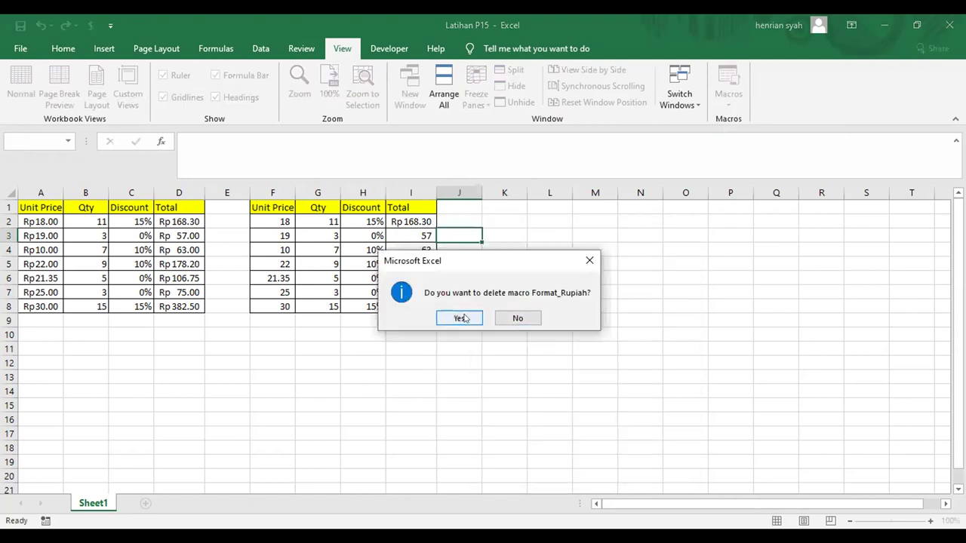
{"action": "left_click", "coordinate": [462, 318]}
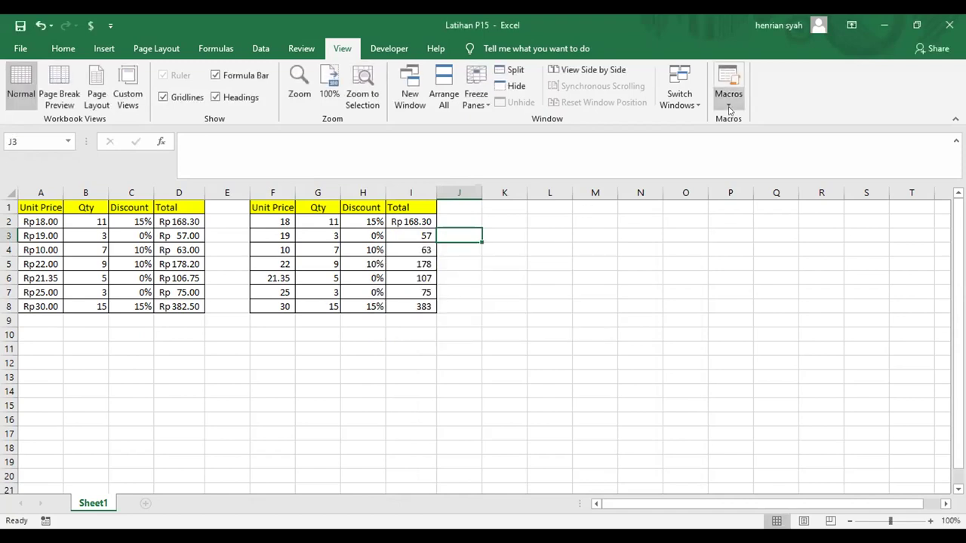
{"action": "key", "text": "alt+F8"}
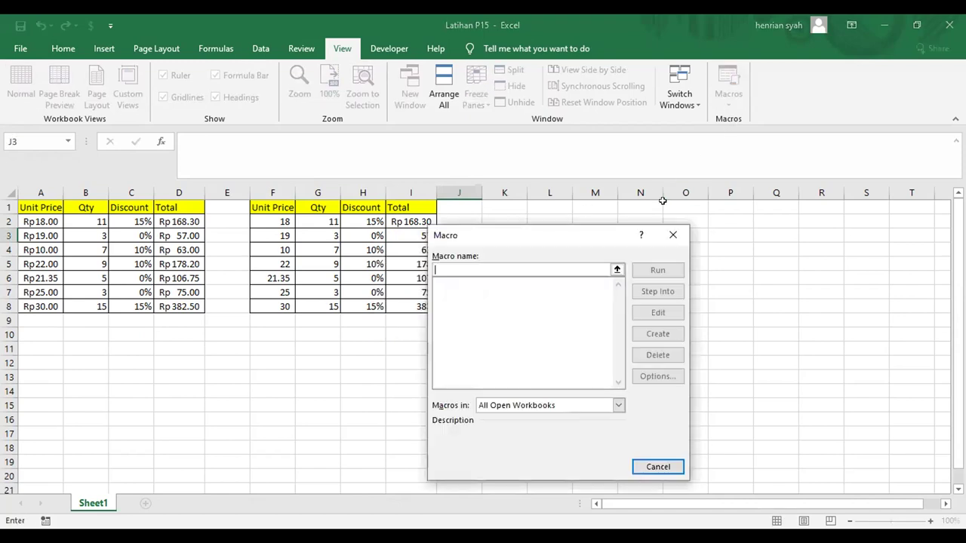
{"action": "left_click", "coordinate": [664, 246]}
Step: Clear Total cell I2 and enter 168 in it
{"action": "left_click", "coordinate": [415, 222]}
{"action": "key", "text": "BackSpace"}
{"action": "left_click", "coordinate": [416, 222]}
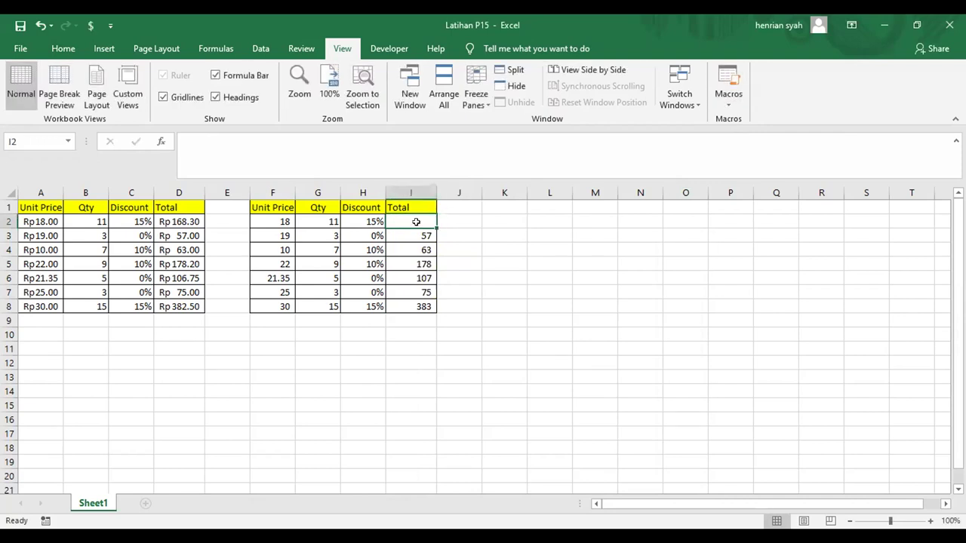
{"action": "type", "text": "168"}
{"action": "key", "text": "ctrl+Return"}
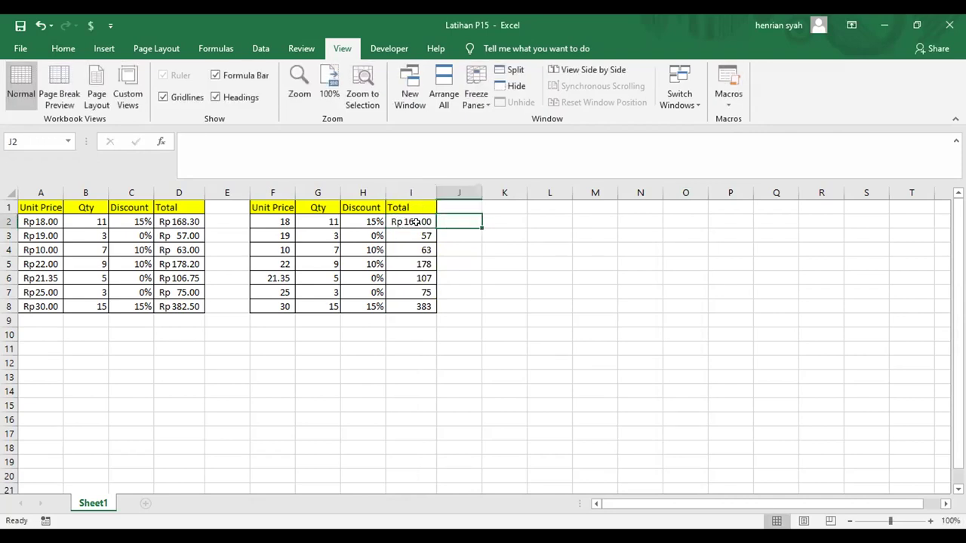
{"action": "key", "text": "BackSpace"}
{"action": "key", "text": "Return"}
{"action": "left_click", "coordinate": [422, 225]}
{"action": "type", "text": "168"}
{"action": "key", "text": "Return"}
{"action": "left_click", "coordinate": [423, 225]}
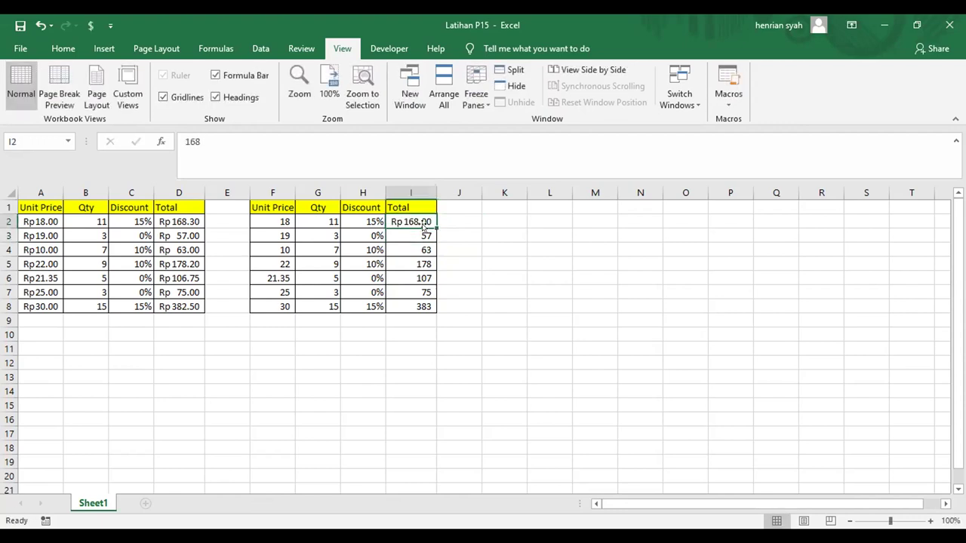
Step: Reset the number format of Total cell I2 to General
{"action": "left_click", "coordinate": [65, 49]}
{"action": "left_click", "coordinate": [552, 75]}
{"action": "left_click", "coordinate": [512, 109]}
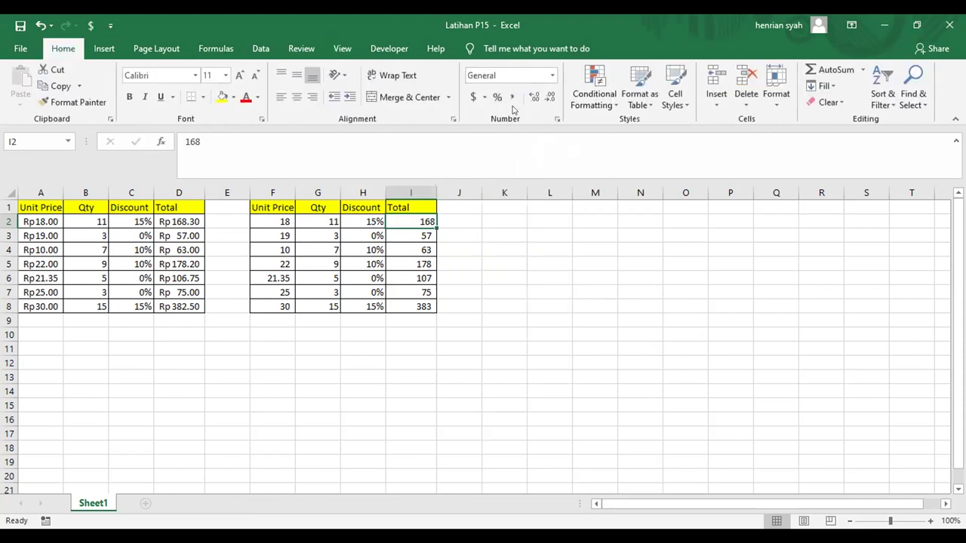
{"action": "left_click", "coordinate": [492, 231]}
{"action": "left_click", "coordinate": [412, 221]}
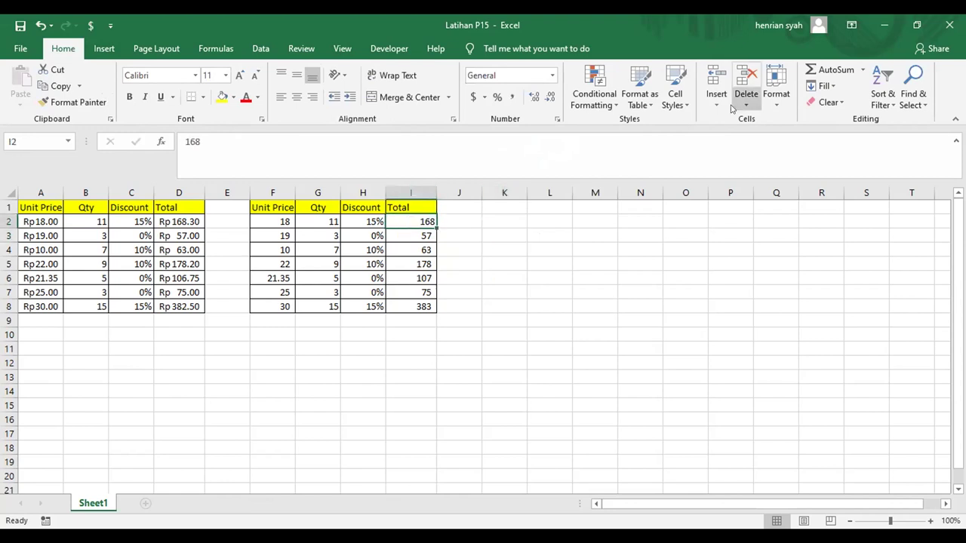
Step: Start recording macro Format_Rupiah in This Workbook with shortcut Ctrl+Shift+R and description "Format untuk mata uang rupiah"
{"action": "left_click", "coordinate": [341, 49]}
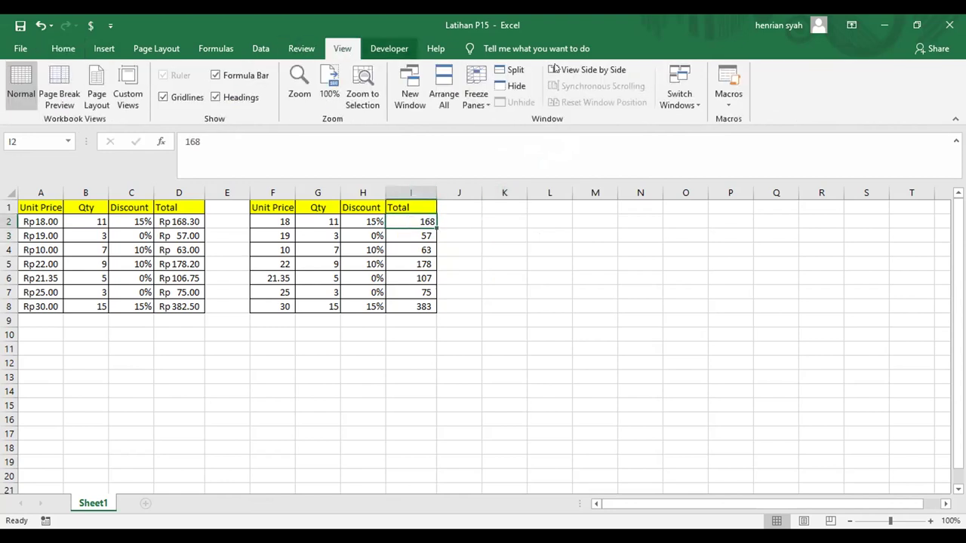
{"action": "left_click", "coordinate": [738, 103]}
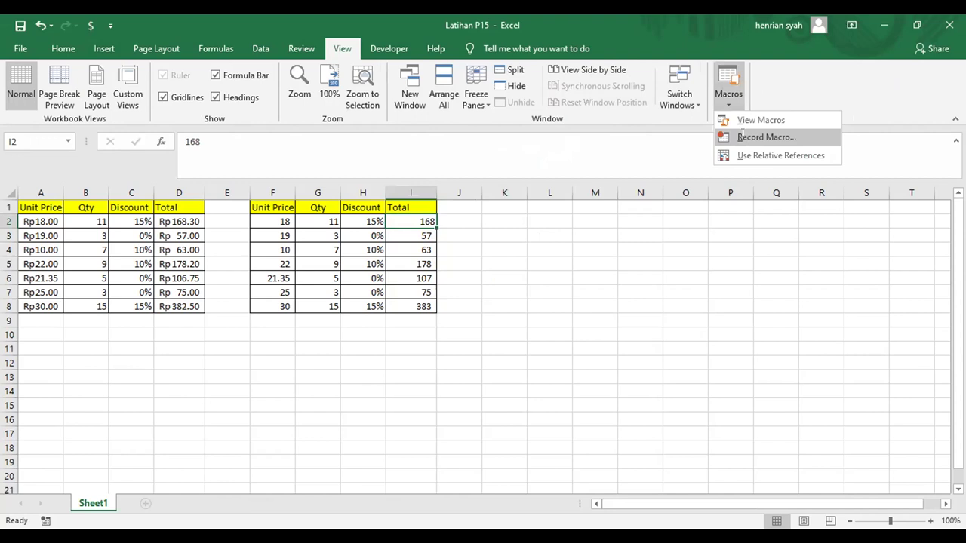
{"action": "left_click", "coordinate": [766, 136]}
{"action": "type", "text": "Format_"}
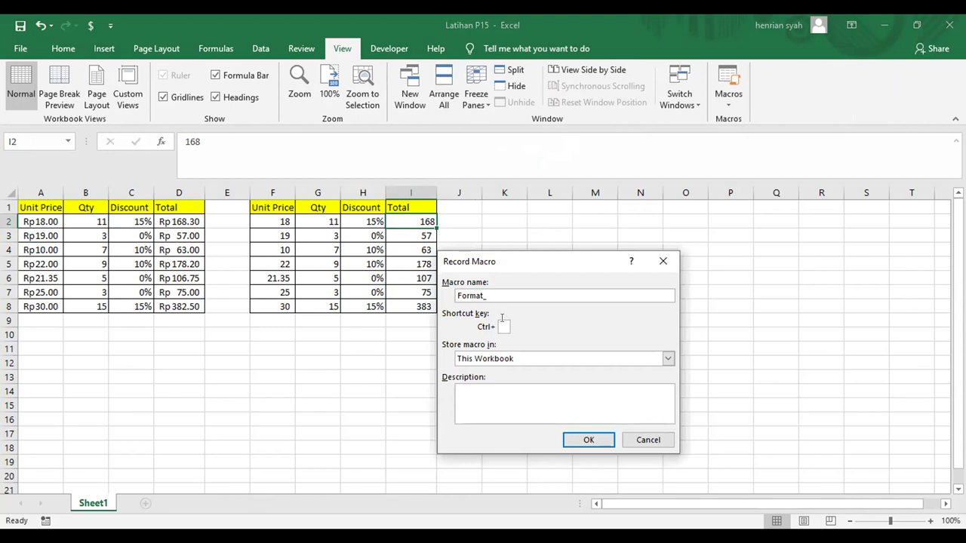
{"action": "type", "text": "Rupiah"}
{"action": "left_click", "coordinate": [504, 326]}
{"action": "type", "text": "B"}
{"action": "type", "text": "R"}
{"action": "left_click", "coordinate": [517, 387]}
{"action": "type", "text": "Format untuk mata uan"}
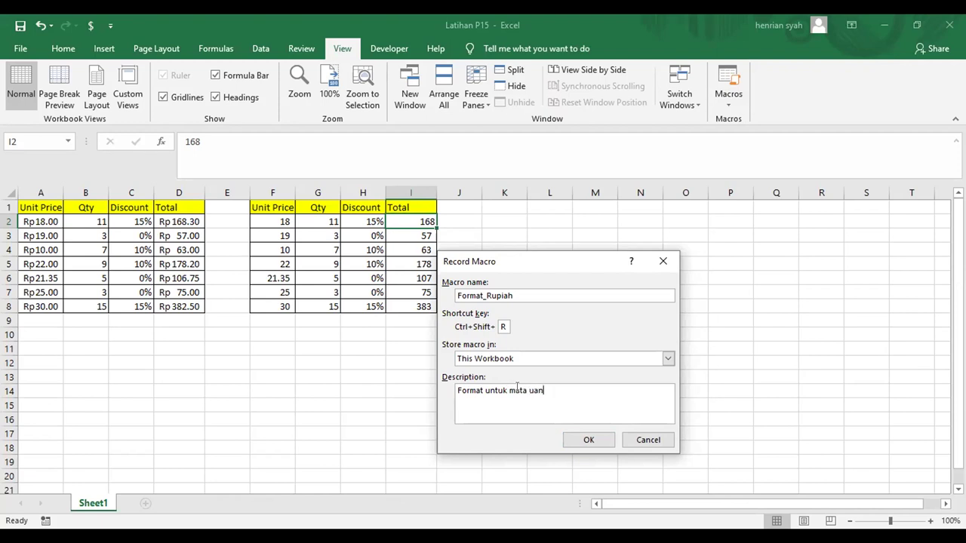
{"action": "type", "text": "g rupiah"}
{"action": "left_click", "coordinate": [587, 441]}
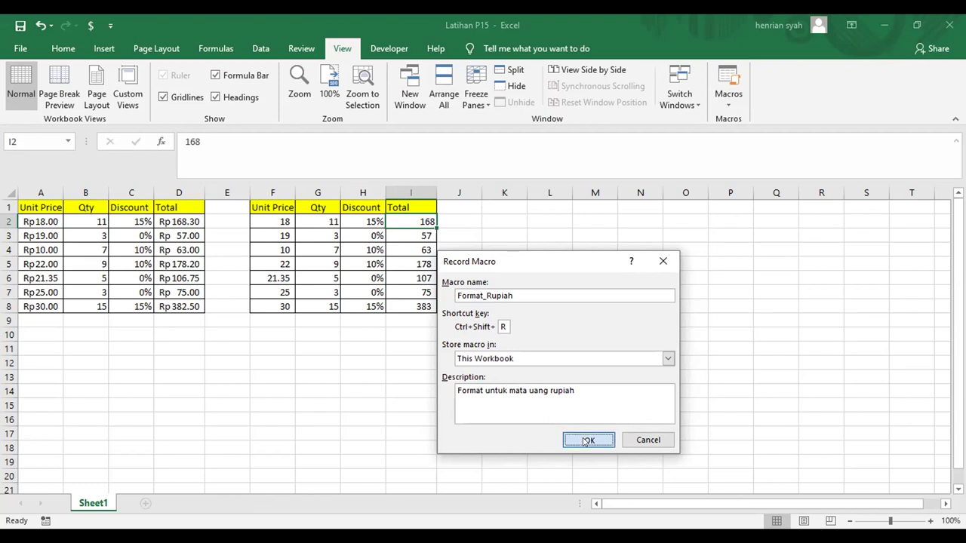
Step: Apply the Accounting format with the Rp Indonesian symbol and 2 decimal places to cell I2
{"action": "left_click", "coordinate": [62, 48]}
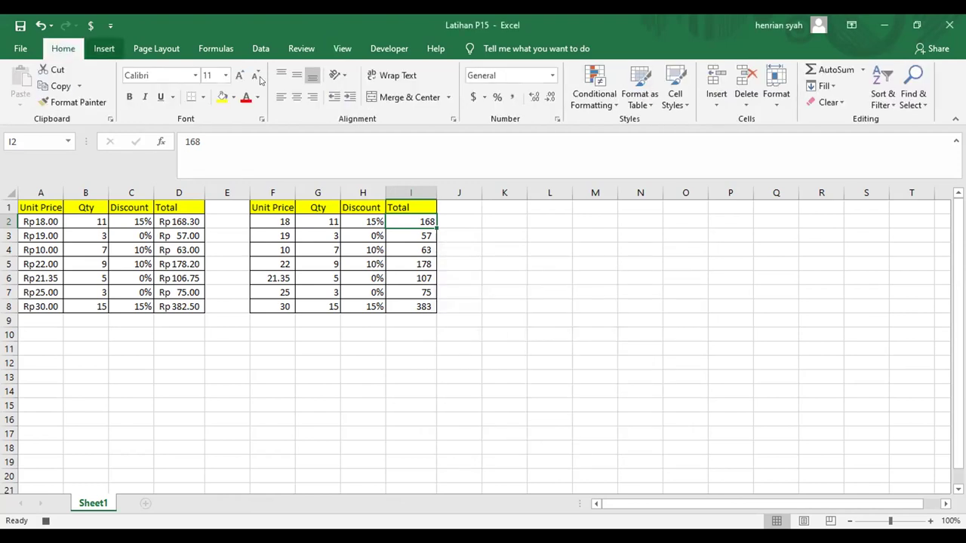
{"action": "left_click", "coordinate": [483, 101]}
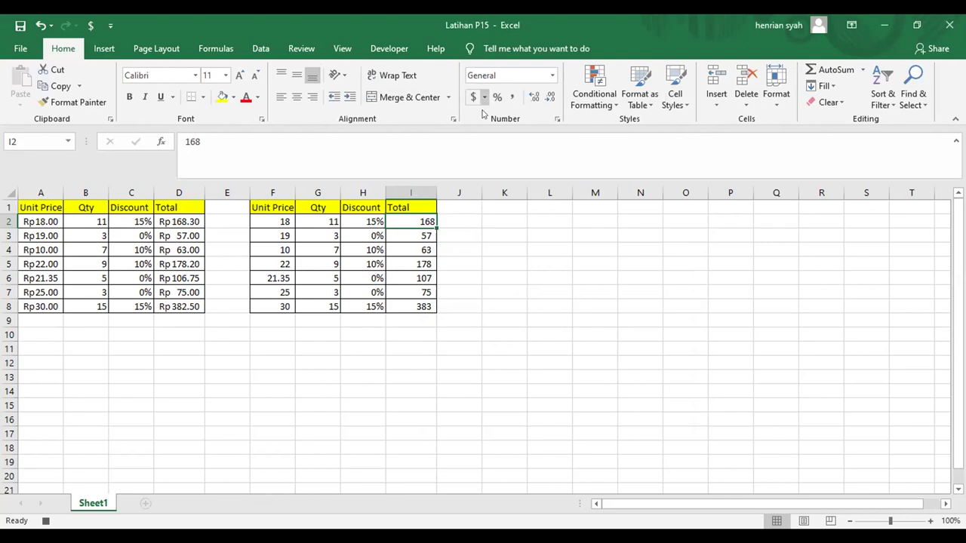
{"action": "left_click", "coordinate": [502, 201]}
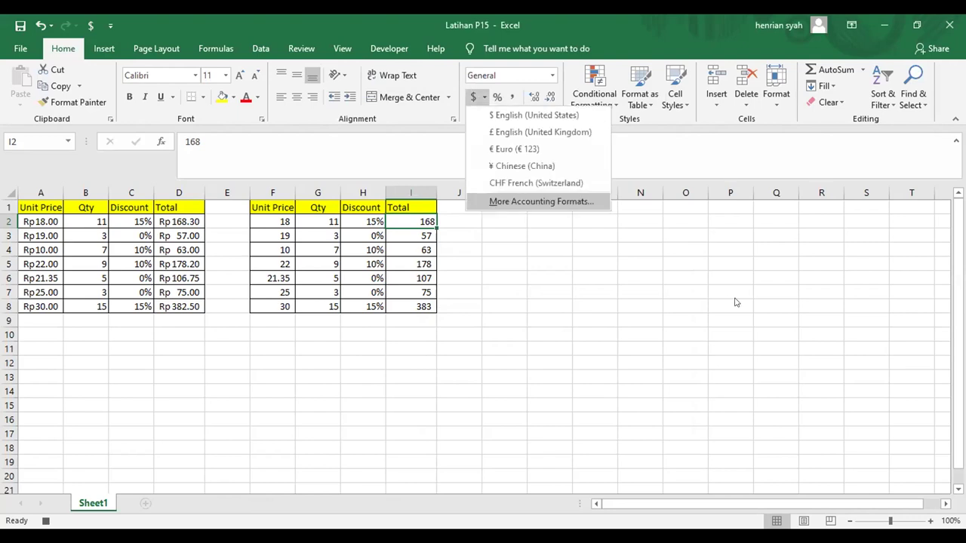
{"action": "left_click", "coordinate": [728, 297]}
{"action": "left_click_drag", "start_coordinate": [728, 316], "coordinate": [728, 384]}
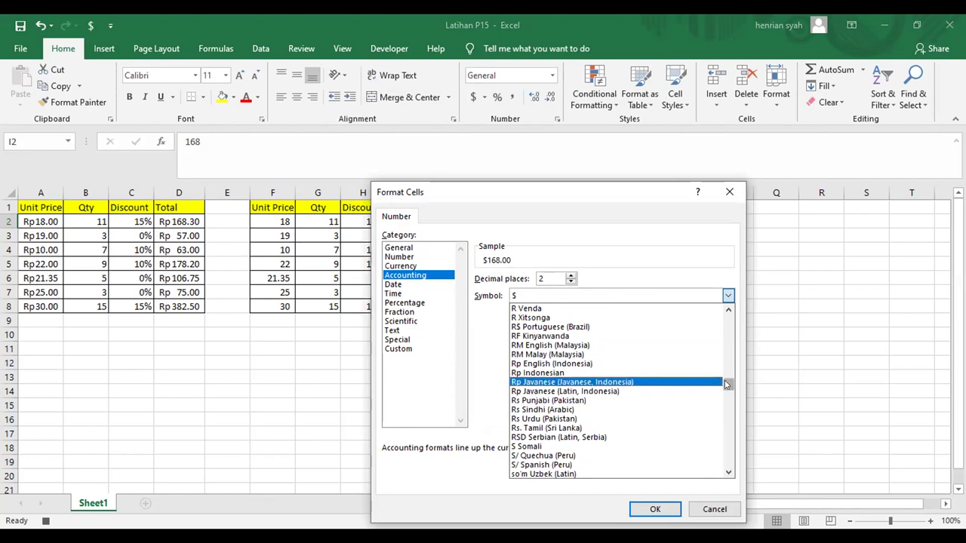
{"action": "scroll", "coordinate": [726, 384], "scroll_direction": "up", "scroll_amount": 5}
{"action": "scroll", "coordinate": [726, 381], "scroll_direction": "down", "scroll_amount": 3}
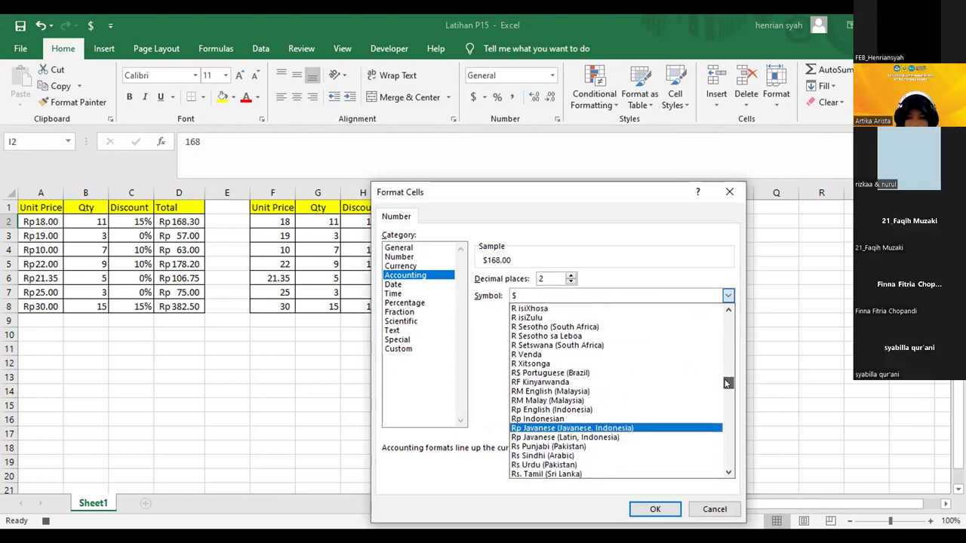
{"action": "left_click", "coordinate": [574, 419]}
{"action": "left_click", "coordinate": [658, 510]}
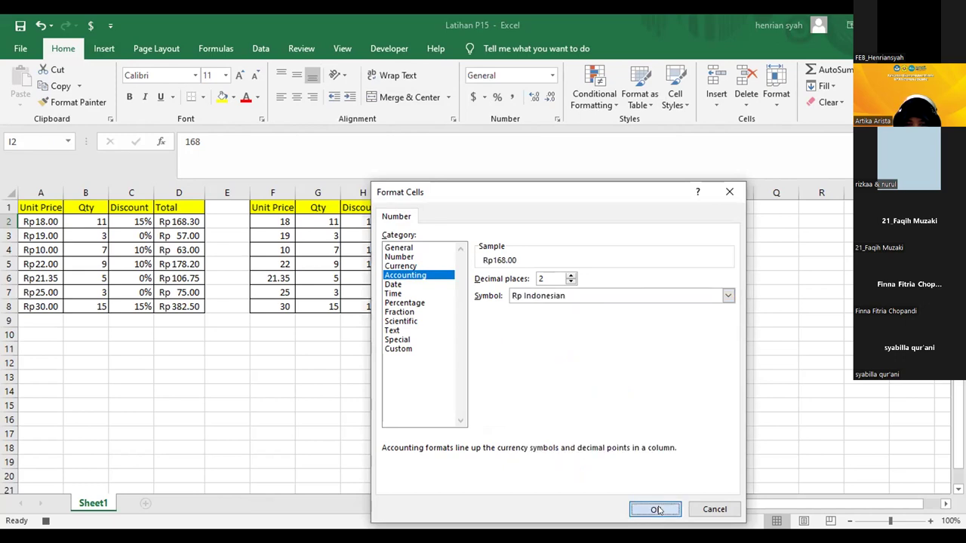
Step: Stop recording the Format_Rupiah macro
{"action": "left_click", "coordinate": [336, 49]}
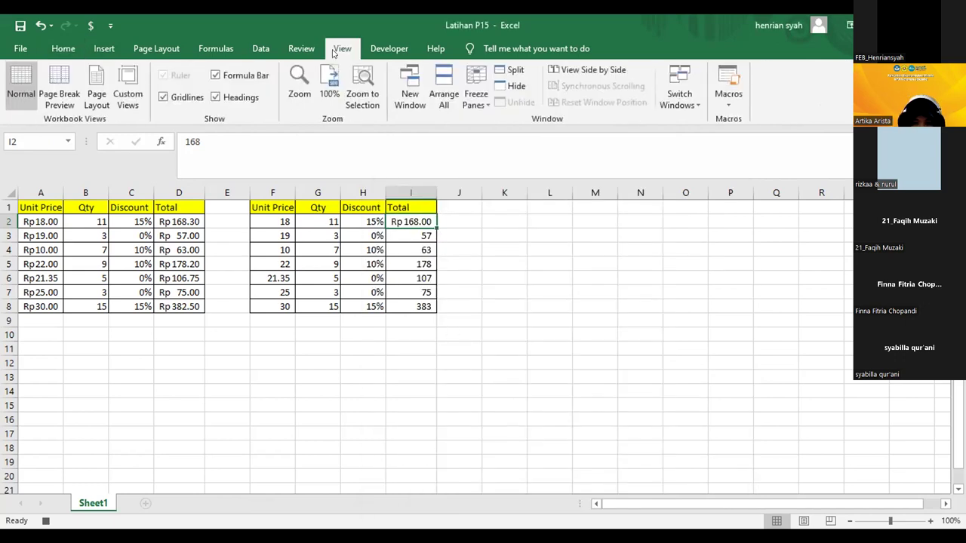
{"action": "left_click", "coordinate": [729, 104]}
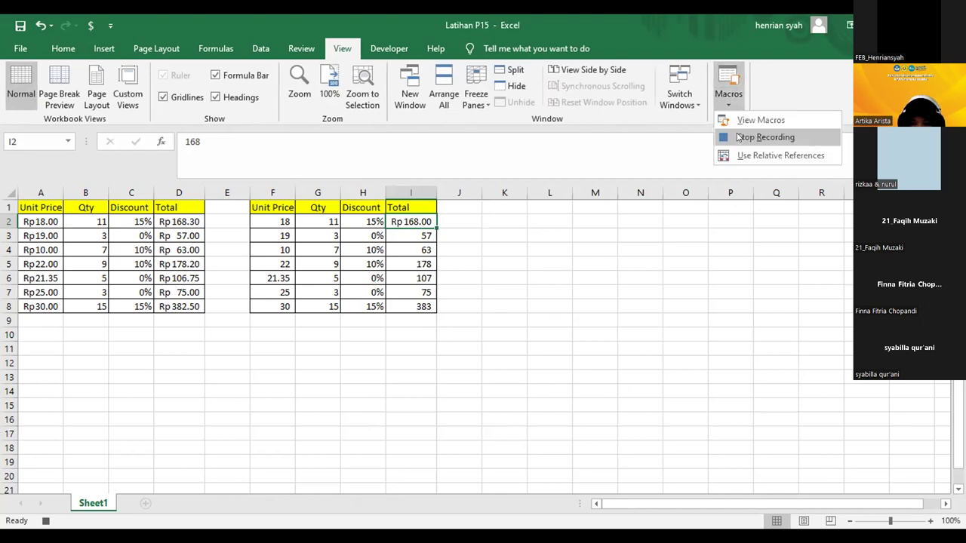
{"action": "left_click", "coordinate": [738, 136]}
Step: Run the Format_Rupiah macro on Total cells I3:I8 and on Unit Price cells F2:F8
{"action": "key", "text": "Down"}
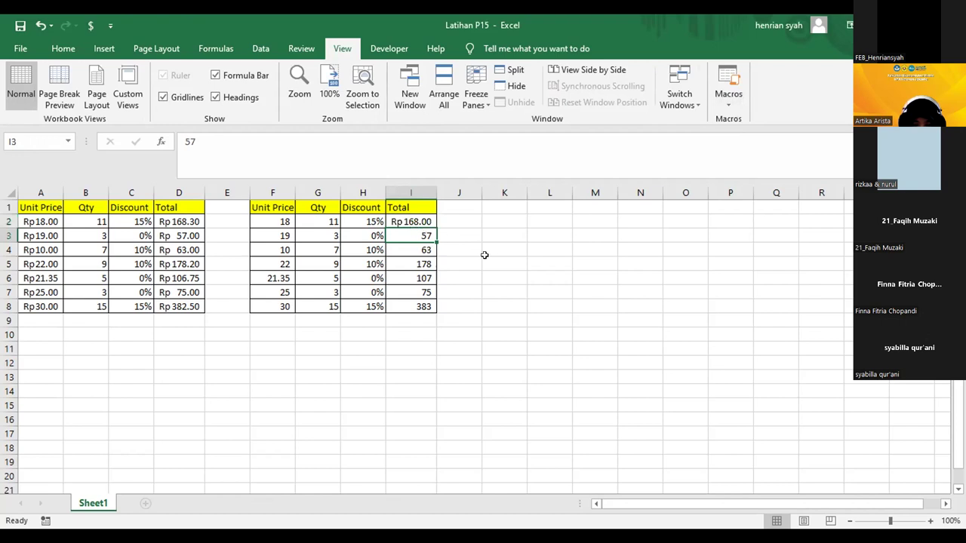
{"action": "left_click_drag", "start_coordinate": [420, 234], "coordinate": [421, 304]}
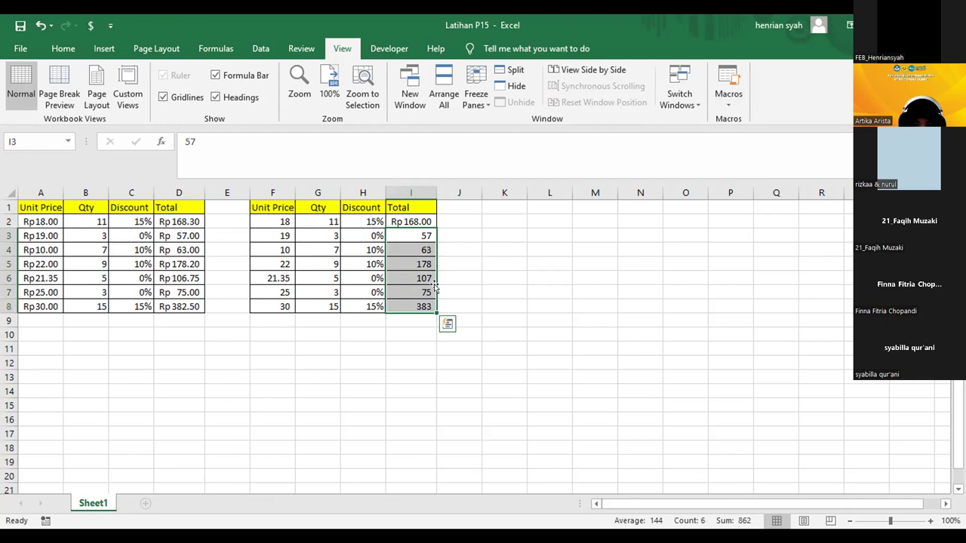
{"action": "key", "text": "ctrl+y"}
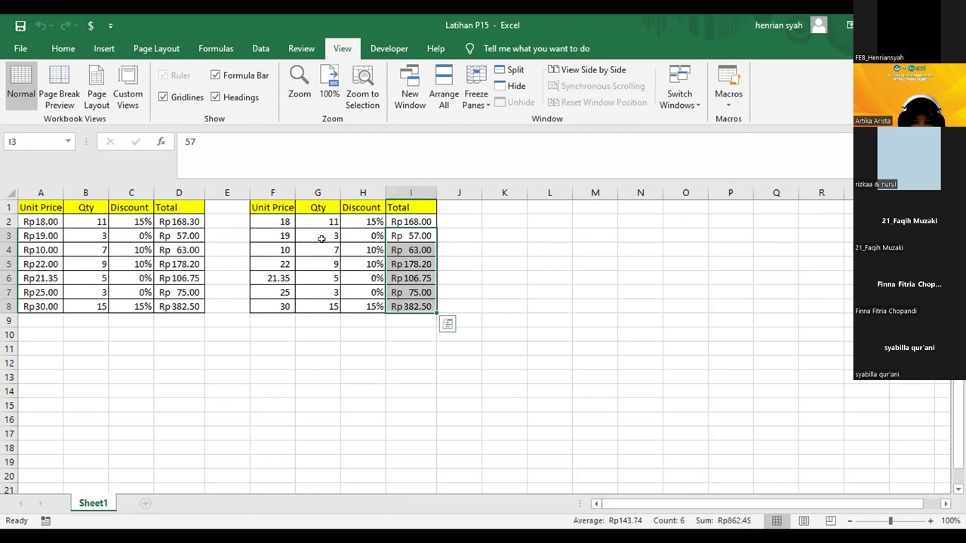
{"action": "left_click_drag", "start_coordinate": [280, 221], "coordinate": [280, 305]}
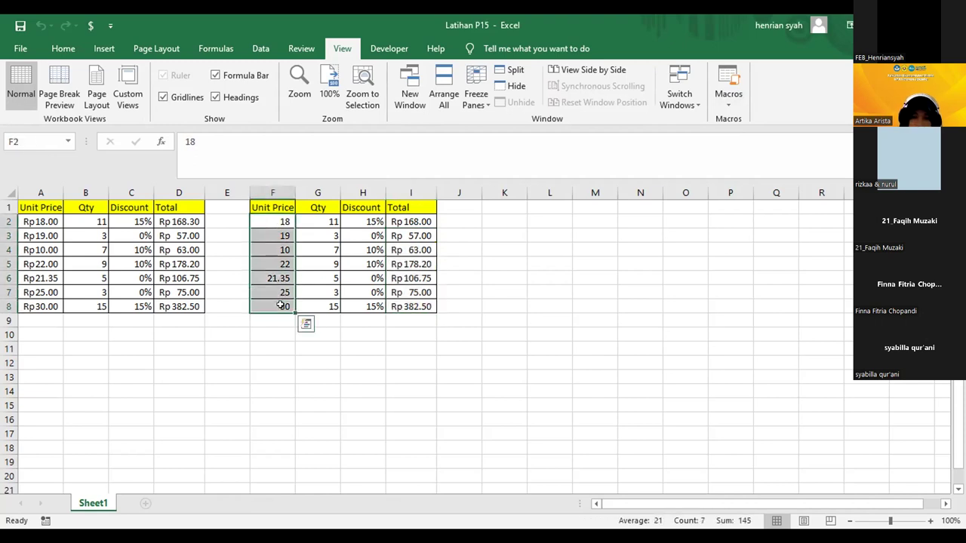
{"action": "key", "text": "ctrl+shift+4"}
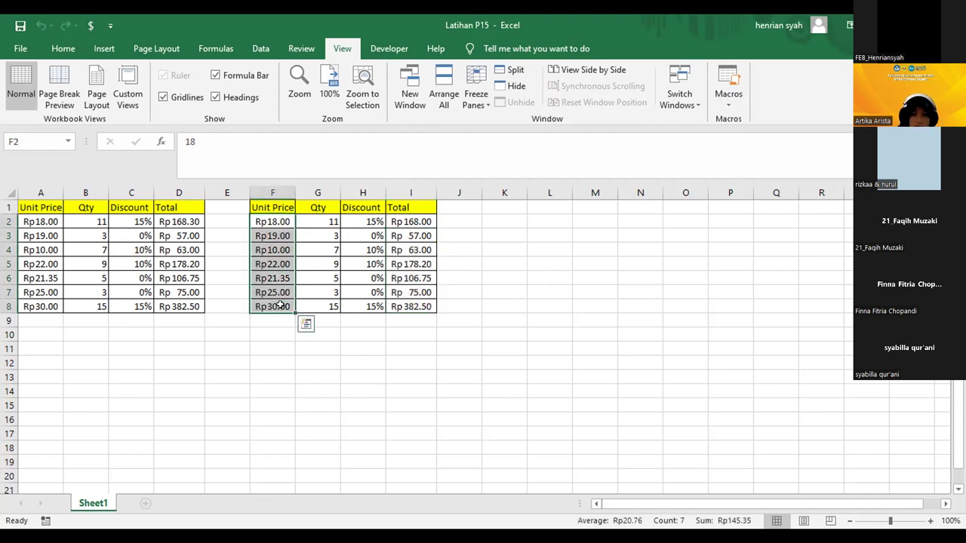
{"action": "left_click", "coordinate": [480, 279]}
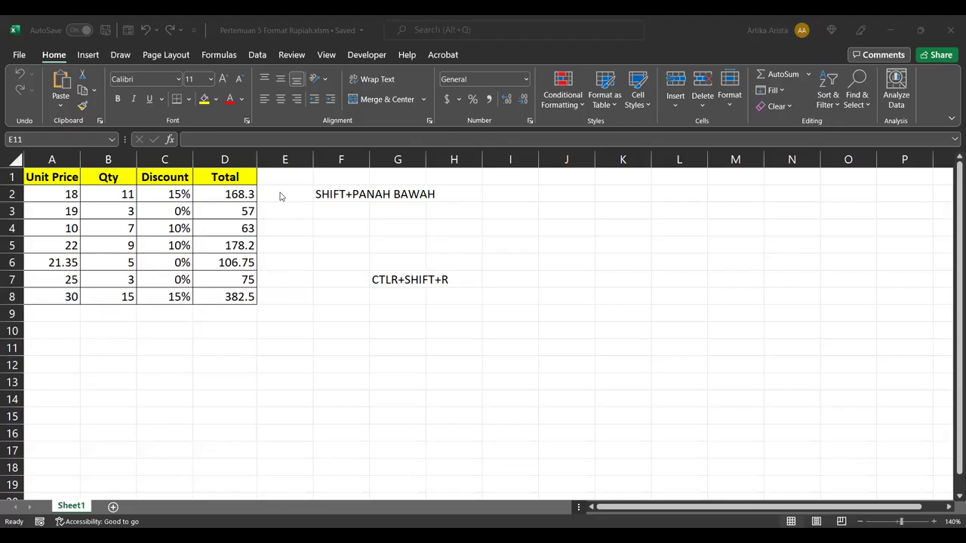
Step: In the Pertemuan 5 Format Rupiah workbook, apply the Accounting number format to Total cell D2
{"action": "left_click", "coordinate": [226, 194]}
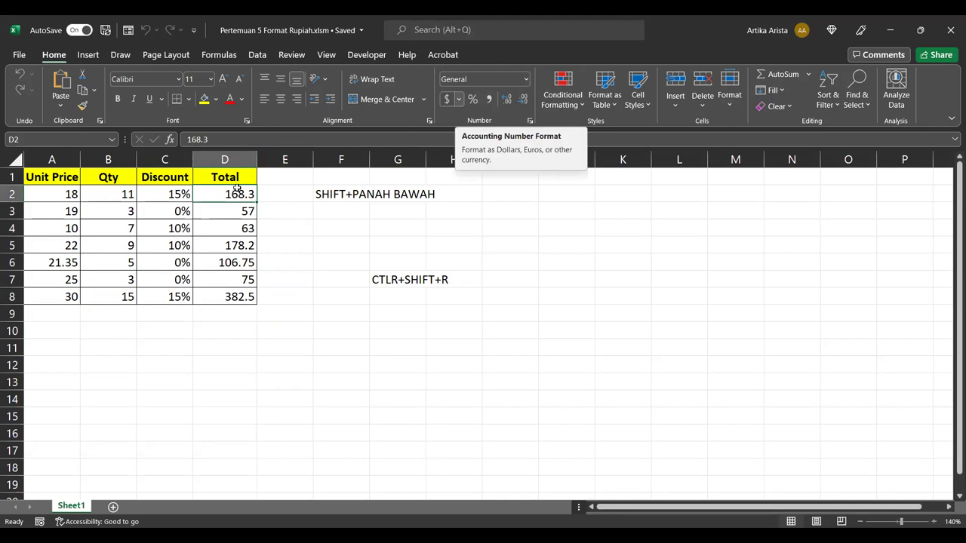
{"action": "left_click", "coordinate": [525, 80]}
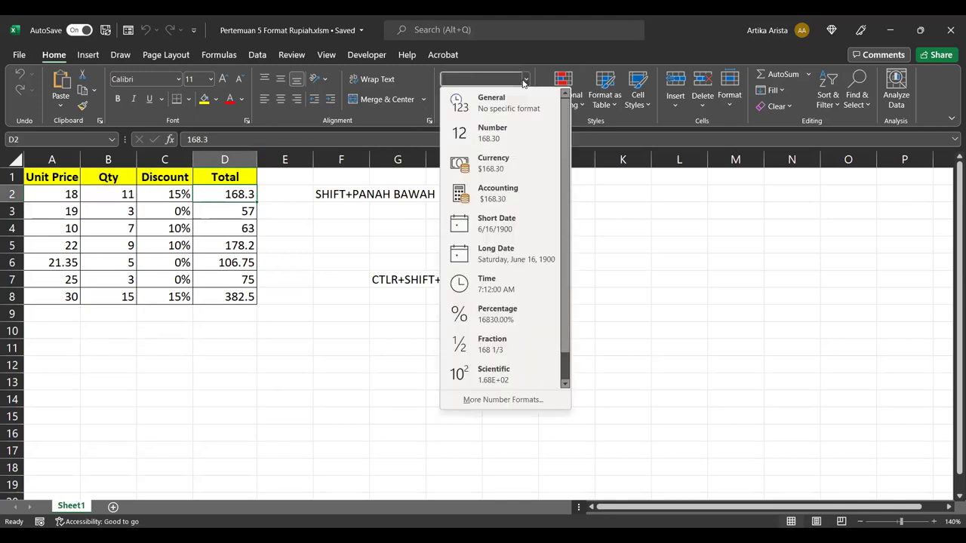
{"action": "left_click", "coordinate": [513, 181]}
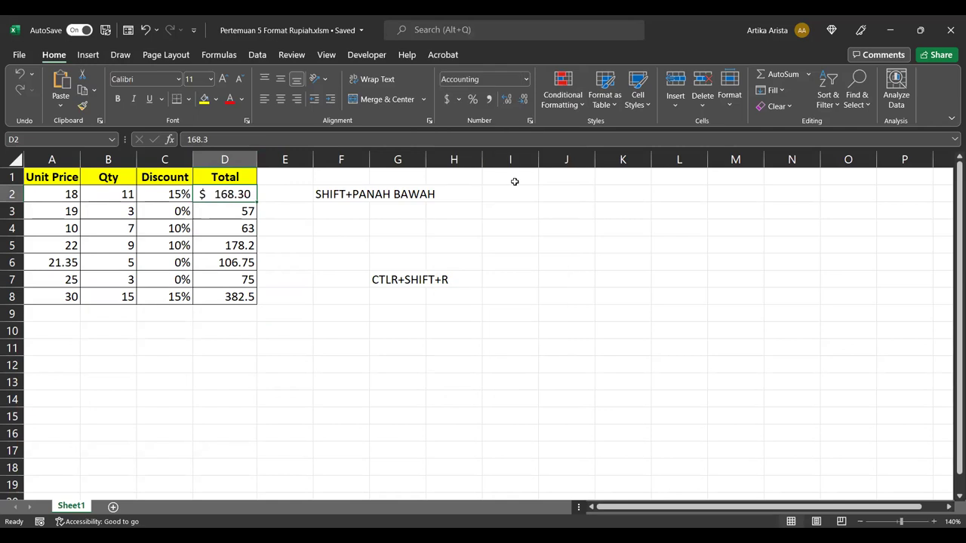
{"action": "left_click", "coordinate": [459, 101]}
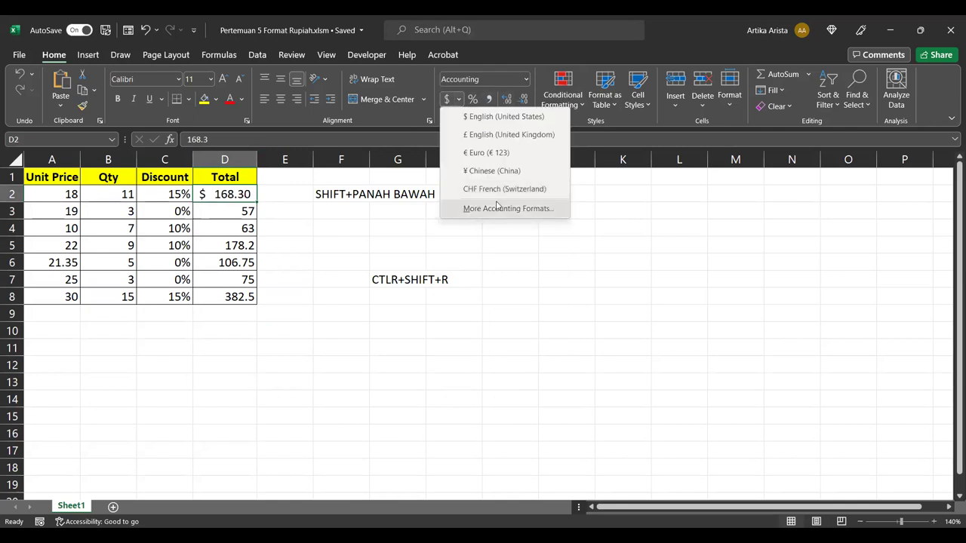
{"action": "left_click", "coordinate": [507, 209]}
{"action": "left_click", "coordinate": [625, 160]}
{"action": "scroll", "coordinate": [697, 264], "scroll_direction": "down", "scroll_amount": 13}
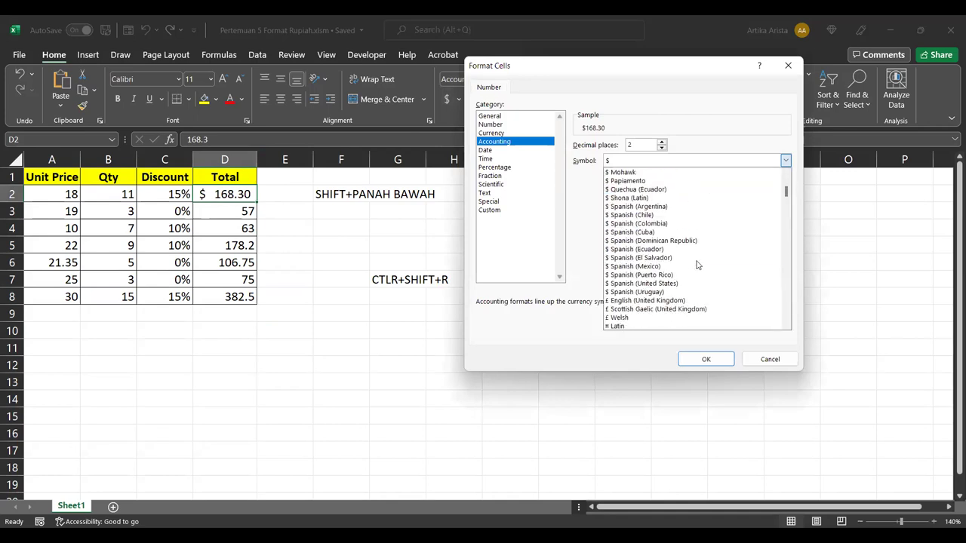
{"action": "scroll", "coordinate": [694, 264], "scroll_direction": "down", "scroll_amount": 5}
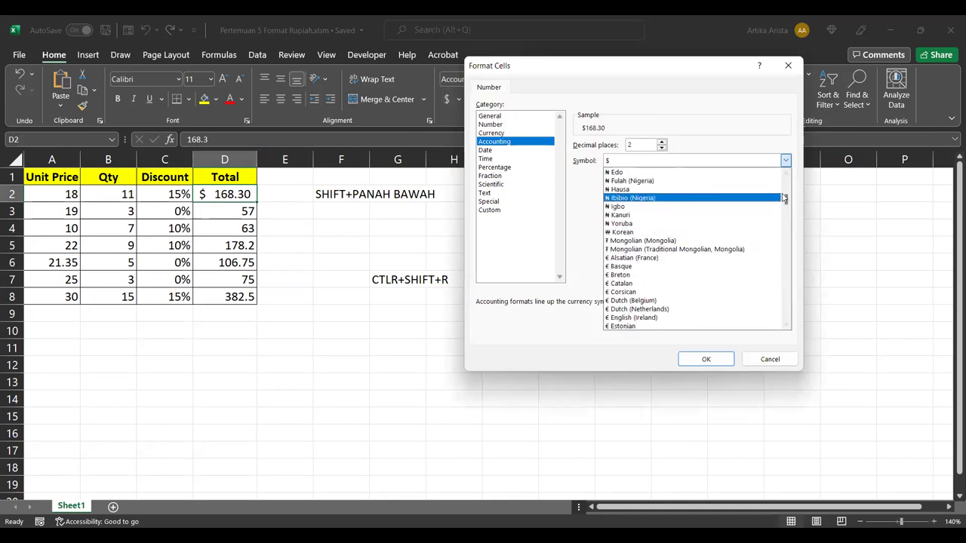
{"action": "left_click_drag", "start_coordinate": [785, 199], "coordinate": [787, 243]}
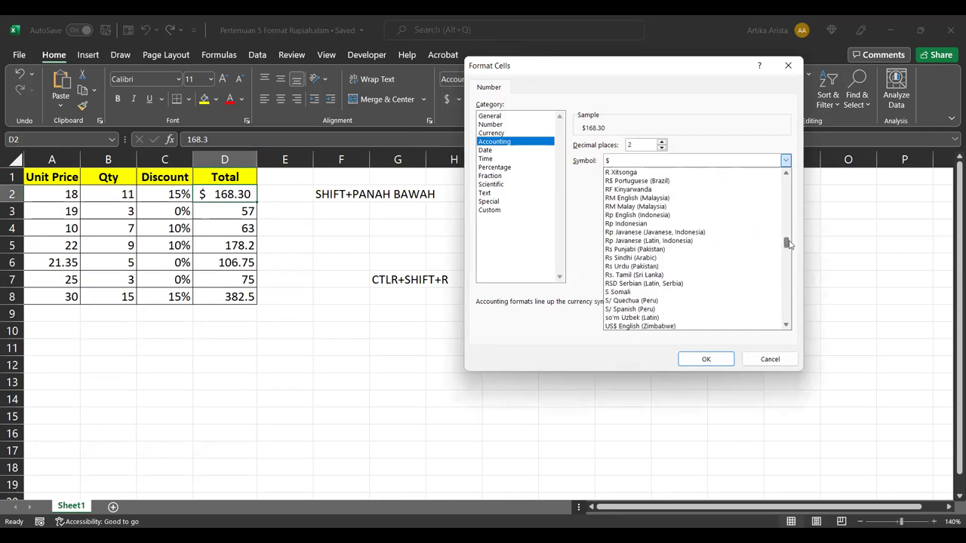
{"action": "left_click", "coordinate": [664, 225]}
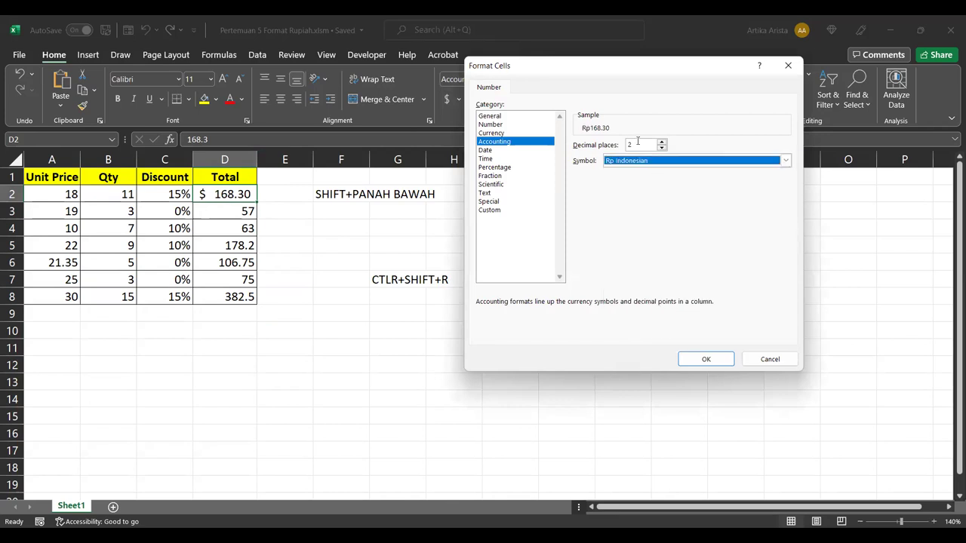
{"action": "double_click", "coordinate": [639, 146]}
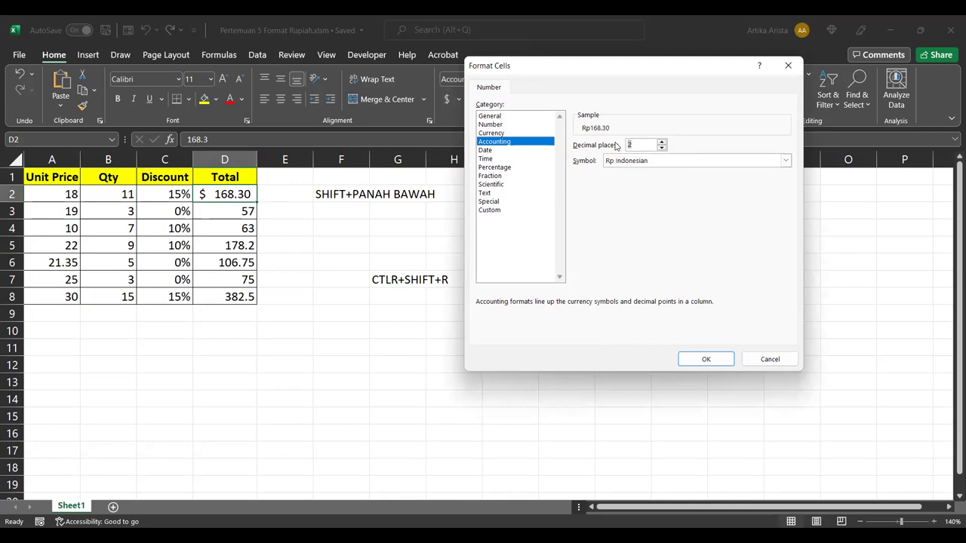
{"action": "left_click", "coordinate": [785, 361]}
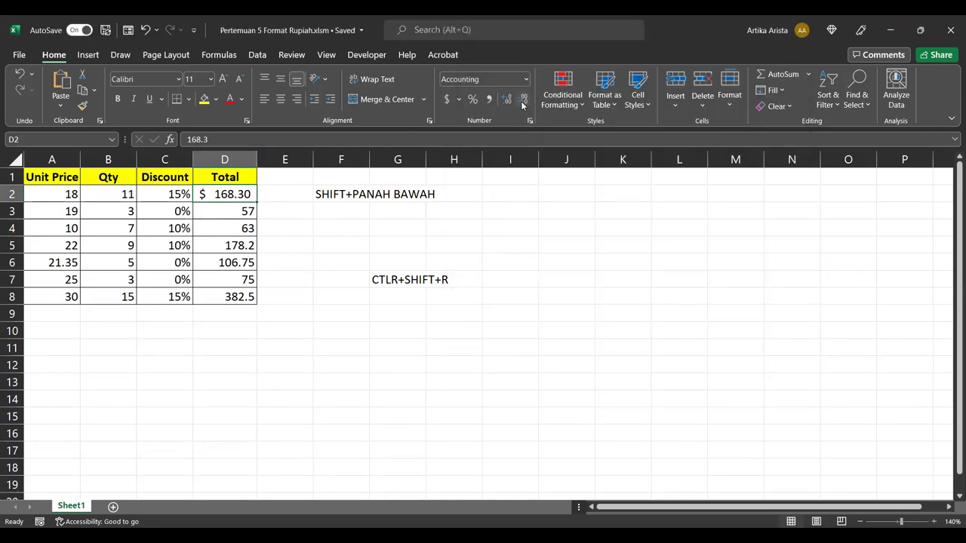
Step: Apply the Accounting format with the Rp Indonesian symbol and 2 decimal places to Total cell D2
{"action": "left_click", "coordinate": [457, 100]}
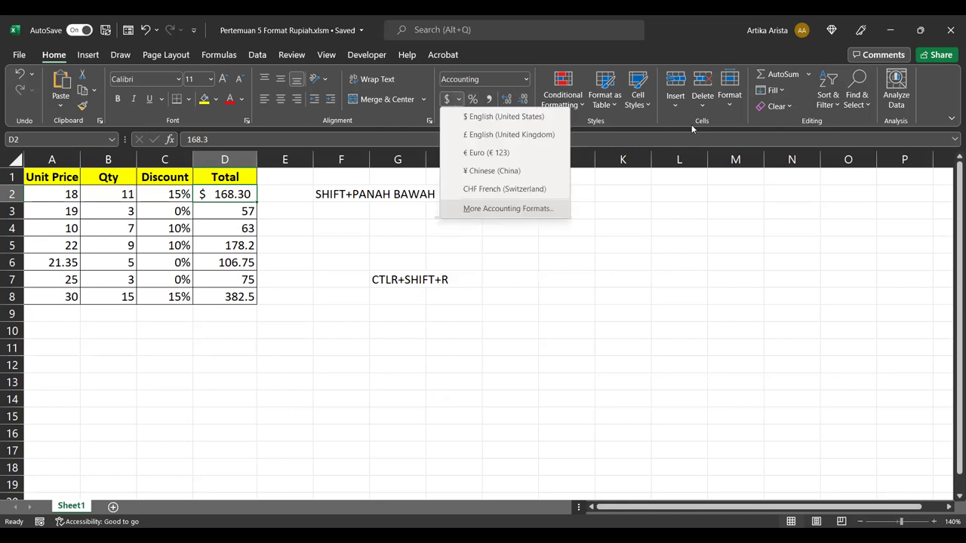
{"action": "left_click", "coordinate": [491, 209]}
{"action": "left_click", "coordinate": [787, 163]}
{"action": "scroll", "coordinate": [784, 189], "scroll_direction": "down", "scroll_amount": 5}
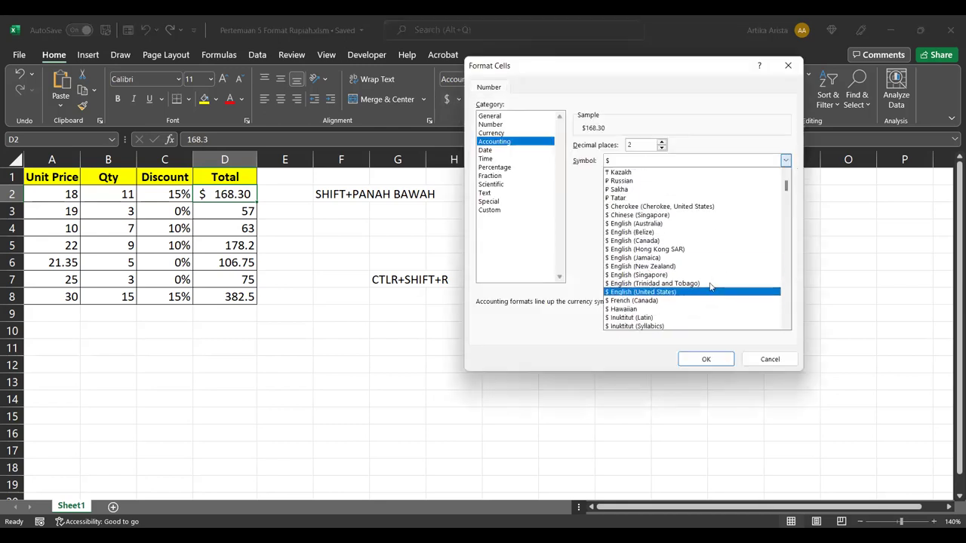
{"action": "left_click_drag", "start_coordinate": [784, 191], "coordinate": [796, 242]}
{"action": "left_click", "coordinate": [709, 275]}
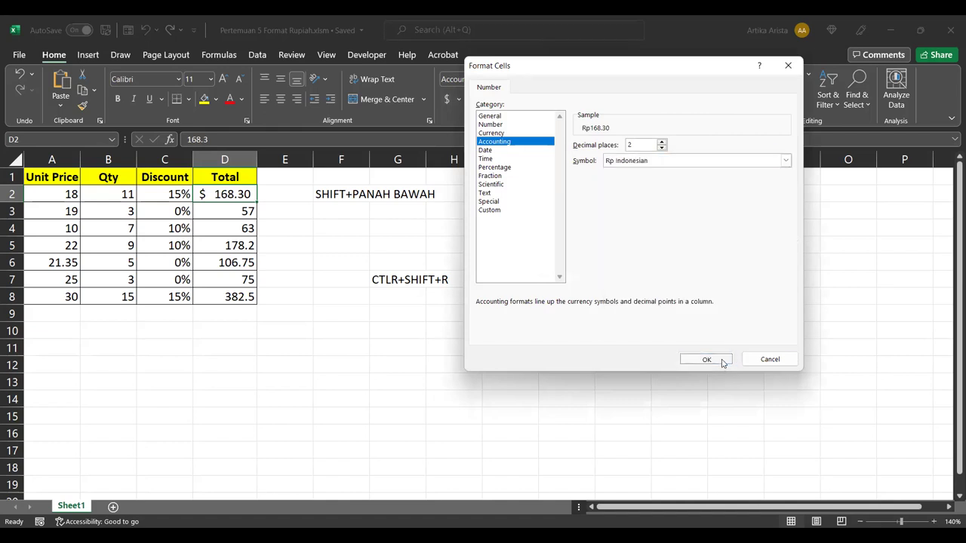
{"action": "left_click", "coordinate": [706, 359]}
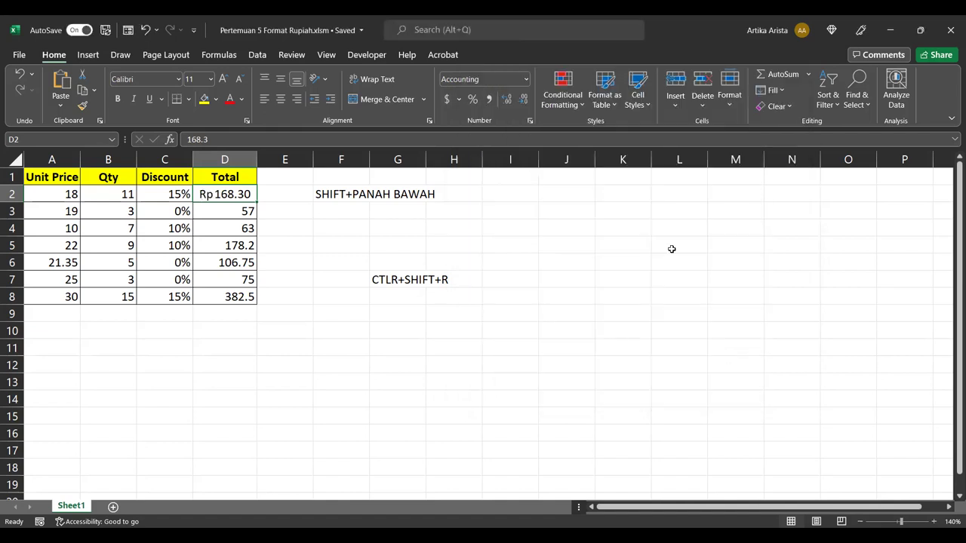
Step: Reduce cell D2 to zero decimal places and copy its formatting to Total cells D3:D8
{"action": "left_click", "coordinate": [524, 100]}
{"action": "left_click", "coordinate": [523, 100]}
{"action": "left_click", "coordinate": [510, 100]}
{"action": "left_click", "coordinate": [524, 100]}
{"action": "left_click", "coordinate": [81, 106]}
{"action": "left_click_drag", "start_coordinate": [224, 213], "coordinate": [255, 297]}
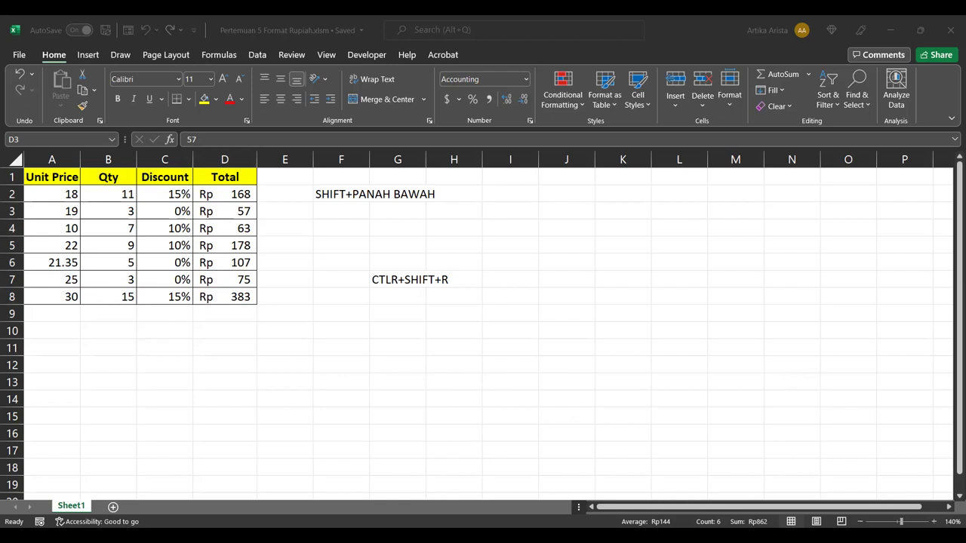
Step: Switch to the YouTube Spreadsheet playlist in Firefox and look through the Percobaan P15 macro videos
{"action": "left_click", "coordinate": [385, 153]}
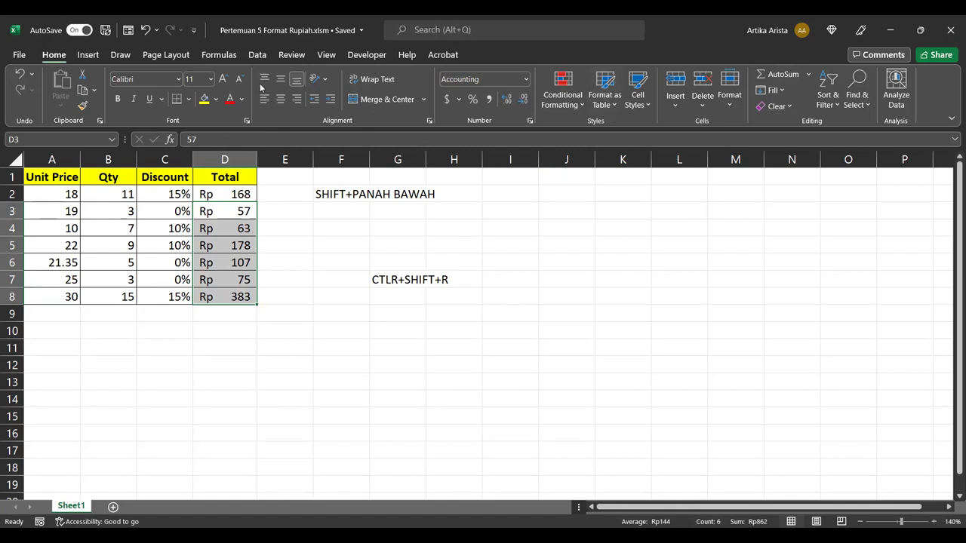
{"action": "left_click", "coordinate": [605, 84]}
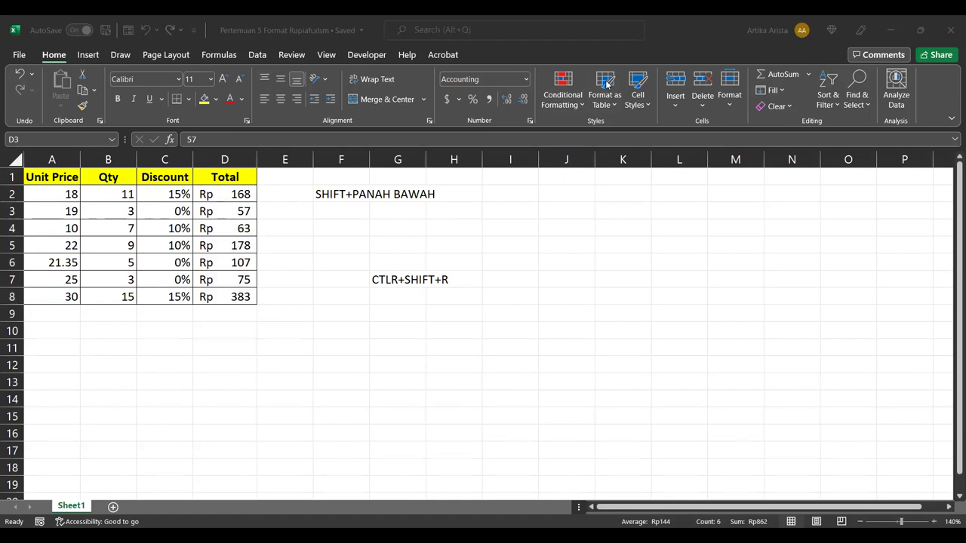
{"action": "key", "text": "alt+Tab"}
{"action": "scroll", "coordinate": [891, 231], "scroll_direction": "down", "scroll_amount": 1}
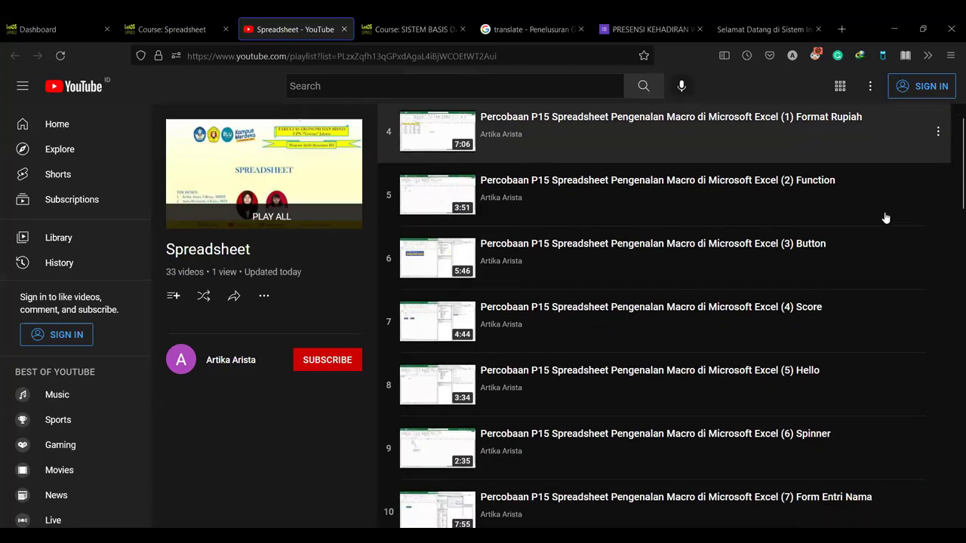
{"action": "scroll", "coordinate": [814, 309], "scroll_direction": "down", "scroll_amount": 1}
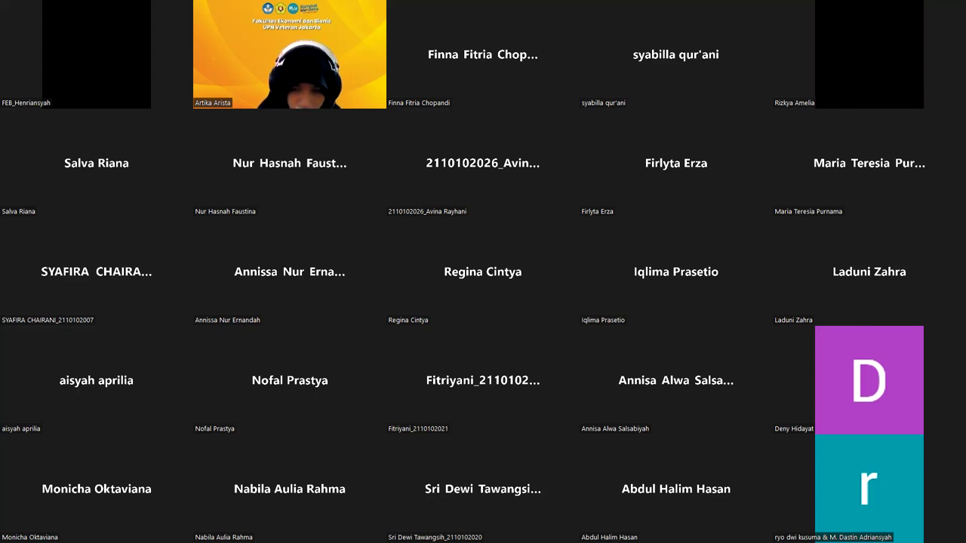
{"action": "key", "text": "alt+Tab"}
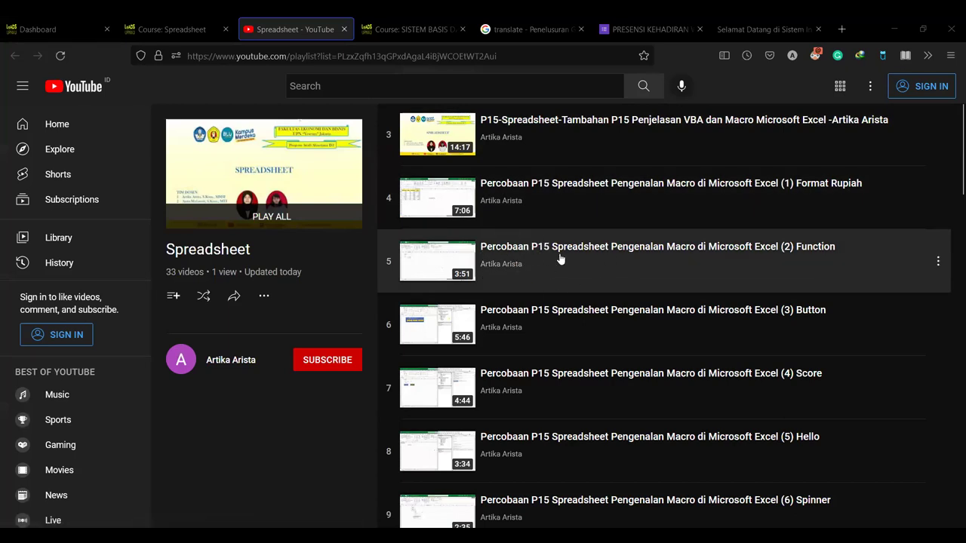
{"action": "scroll", "coordinate": [618, 310], "scroll_direction": "down", "scroll_amount": 3}
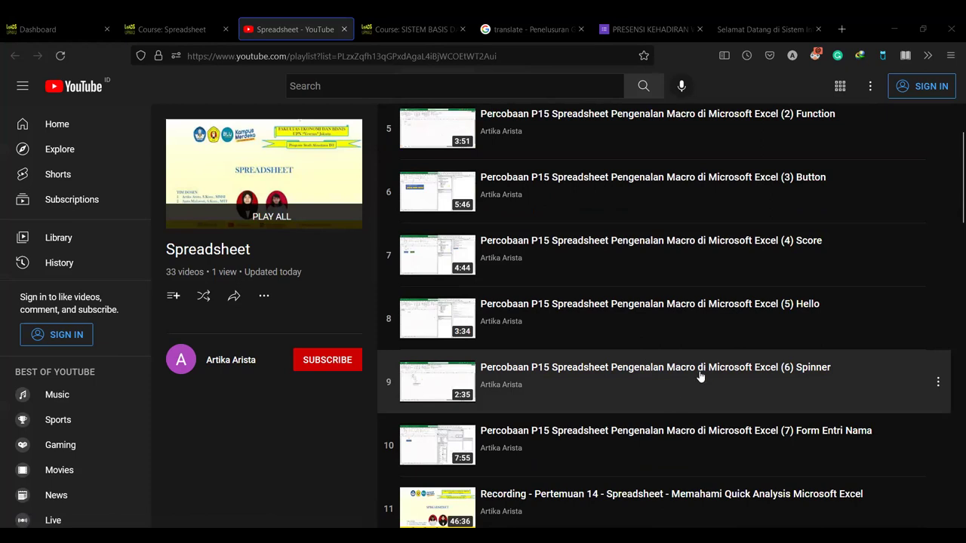
Step: Open the Percobaan P15 (6) Spinner video from the playlist in a new tab and switch to it
{"action": "right_click", "coordinate": [450, 380]}
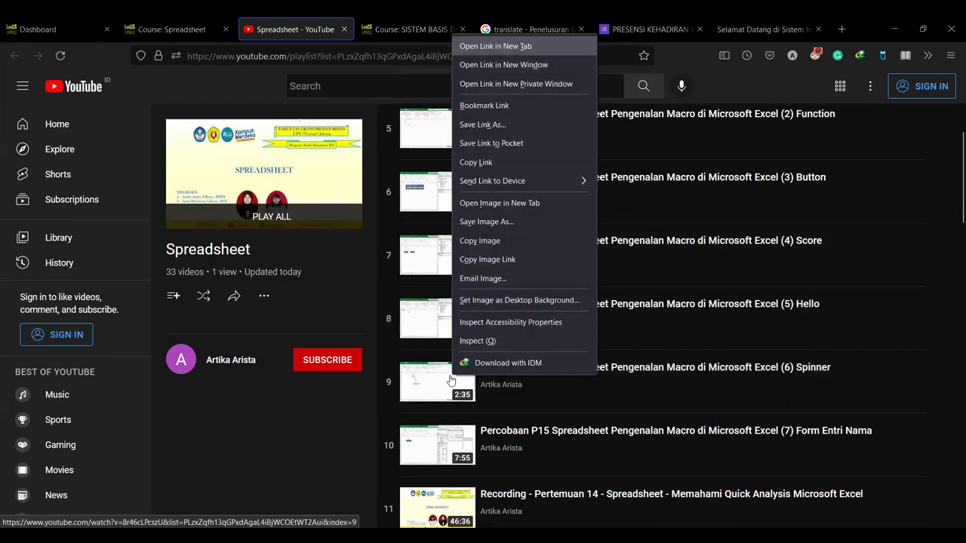
{"action": "key", "text": "Return"}
{"action": "left_click", "coordinate": [362, 29]}
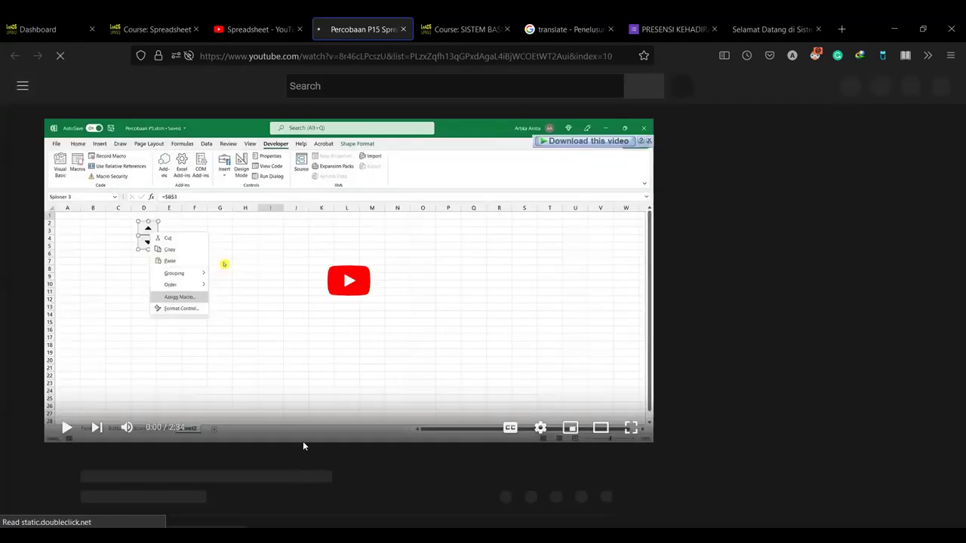
Step: Open the udunia.blogspot.com source link from the video description in a new tab and look through the VBA and macro tutorial
{"action": "scroll", "coordinate": [324, 445], "scroll_direction": "down", "scroll_amount": 3}
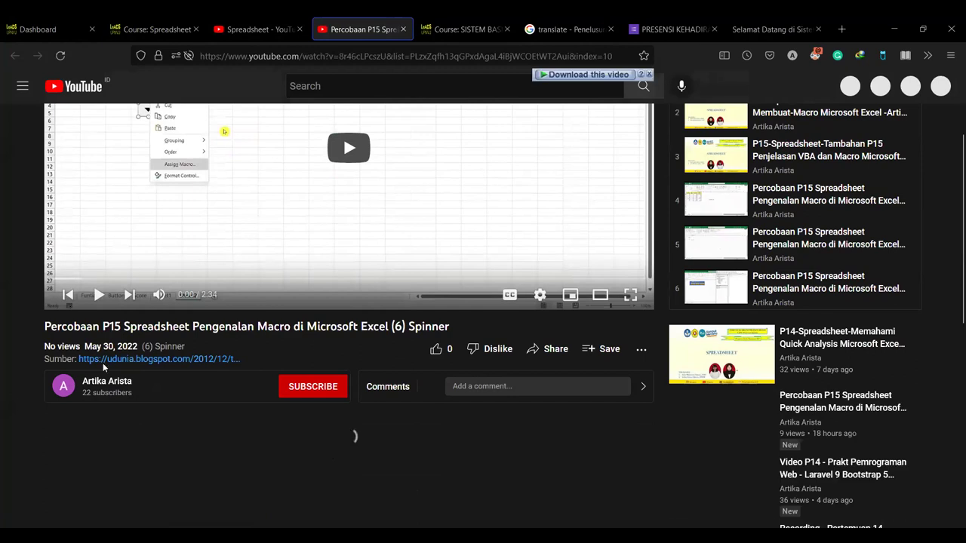
{"action": "right_click", "coordinate": [180, 362]}
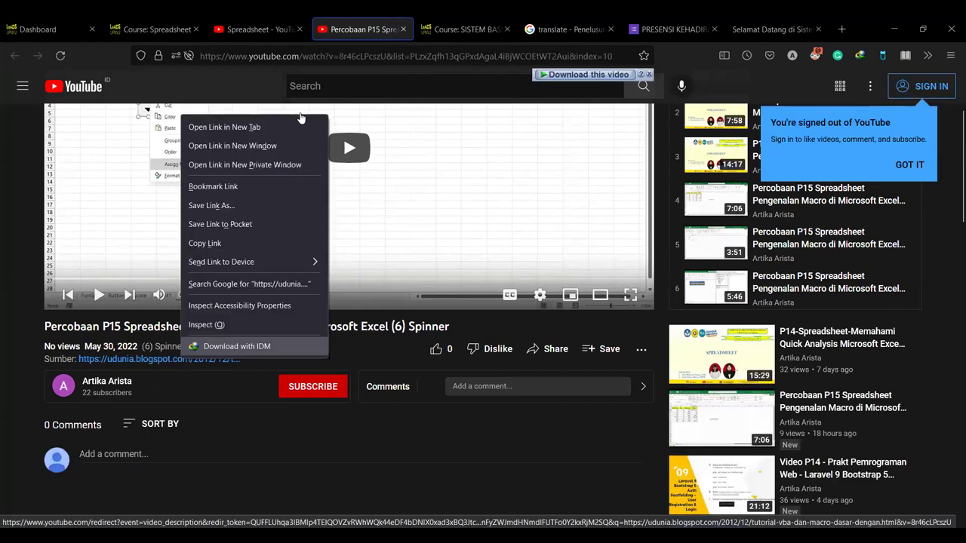
{"action": "left_click", "coordinate": [297, 129]}
{"action": "key", "text": "ctrl+Tab"}
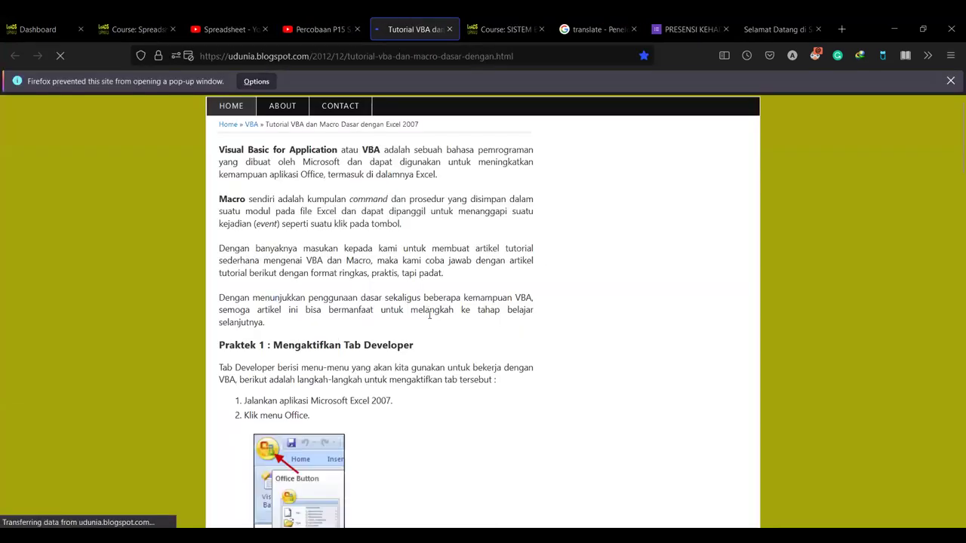
{"action": "scroll", "coordinate": [384, 339], "scroll_direction": "down", "scroll_amount": 10}
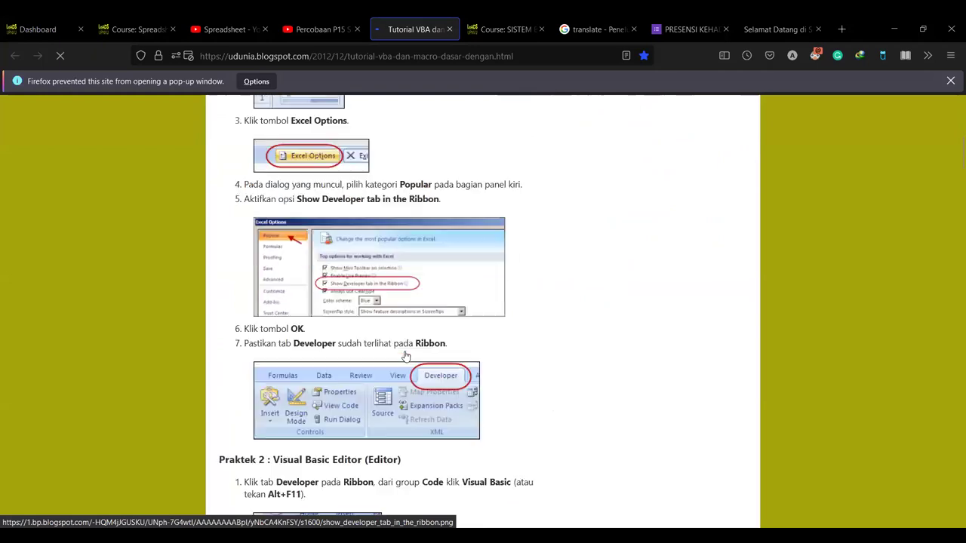
{"action": "scroll", "coordinate": [406, 346], "scroll_direction": "down", "scroll_amount": 8}
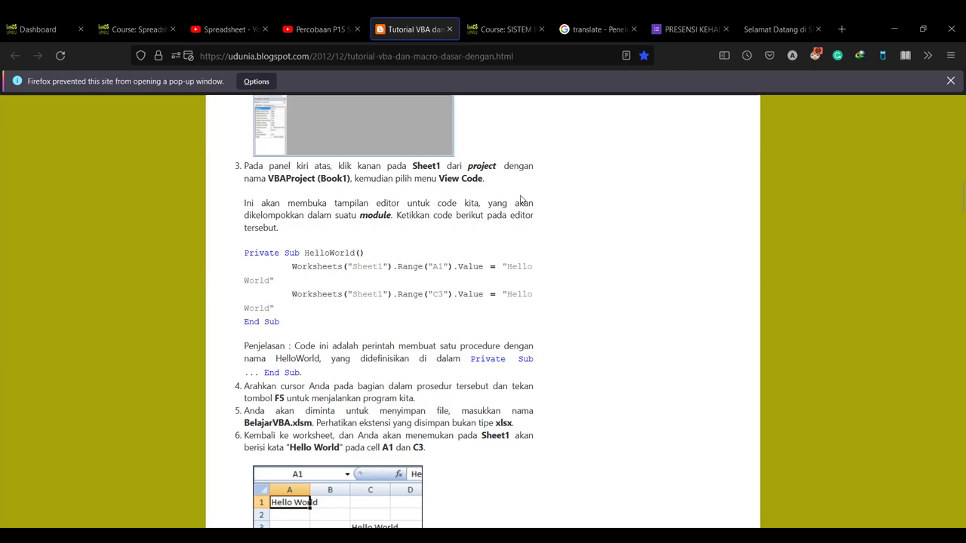
{"action": "scroll", "coordinate": [553, 261], "scroll_direction": "down", "scroll_amount": 5}
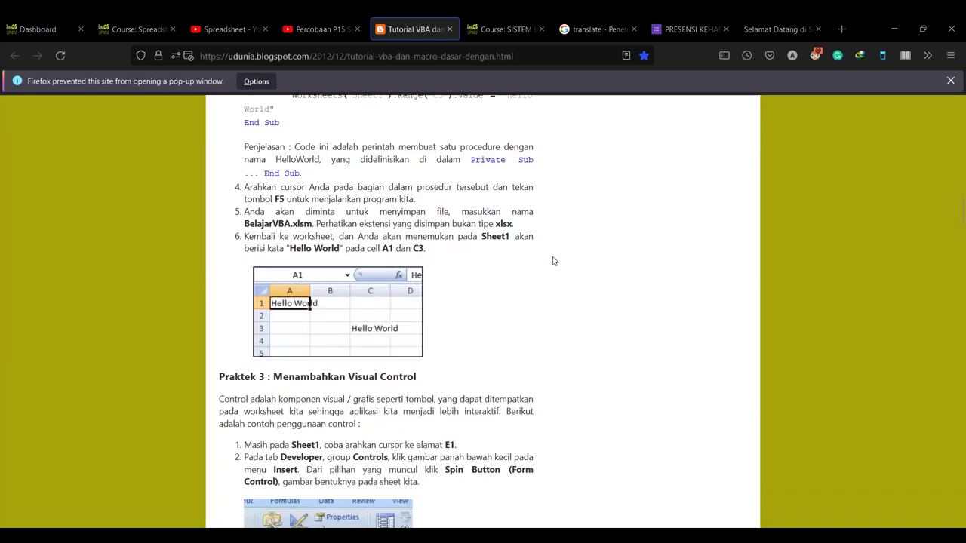
{"action": "scroll", "coordinate": [553, 261], "scroll_direction": "down", "scroll_amount": 20}
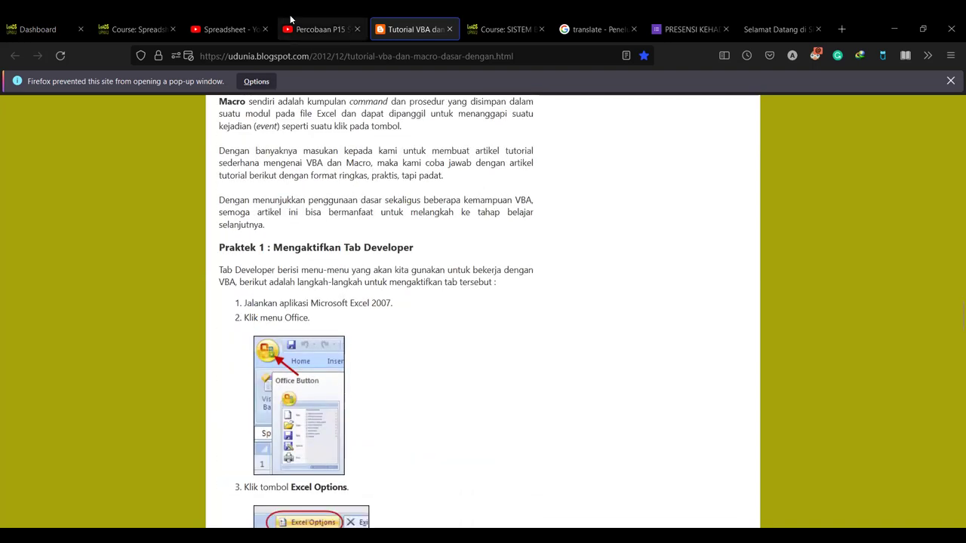
Step: Close the VBA tutorial tab and the Spinner video tab, and return to the Spreadsheet playlist
{"action": "left_click", "coordinate": [327, 14]}
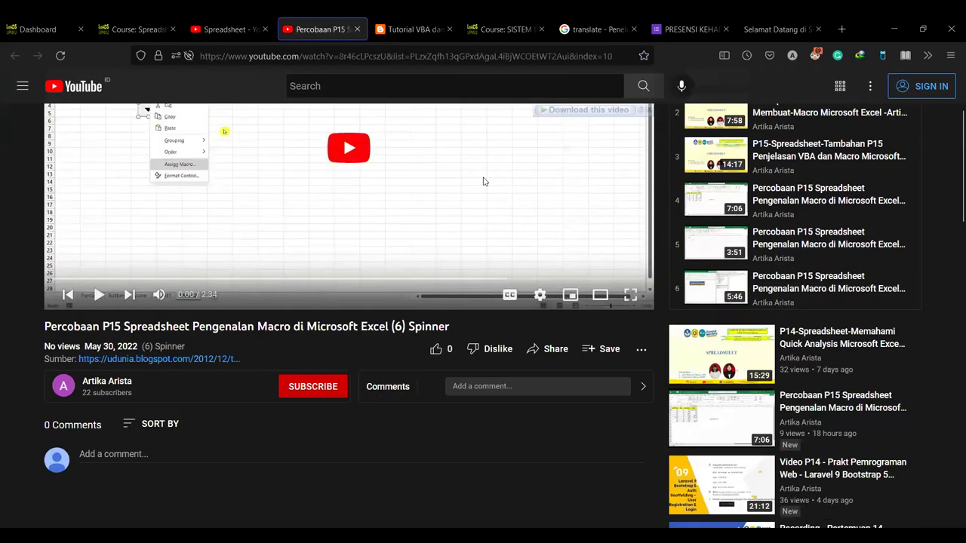
{"action": "left_click", "coordinate": [398, 19]}
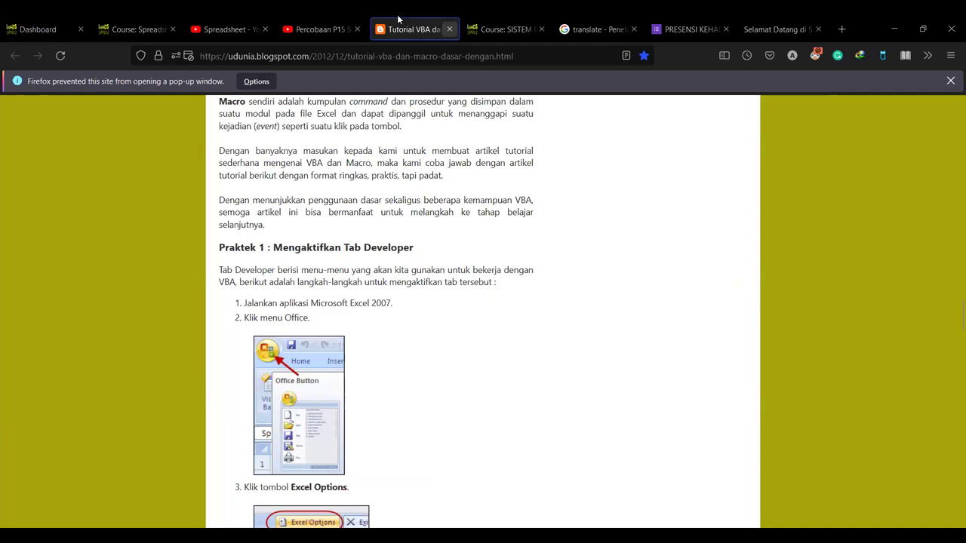
{"action": "left_click", "coordinate": [449, 28]}
{"action": "left_click", "coordinate": [326, 19]}
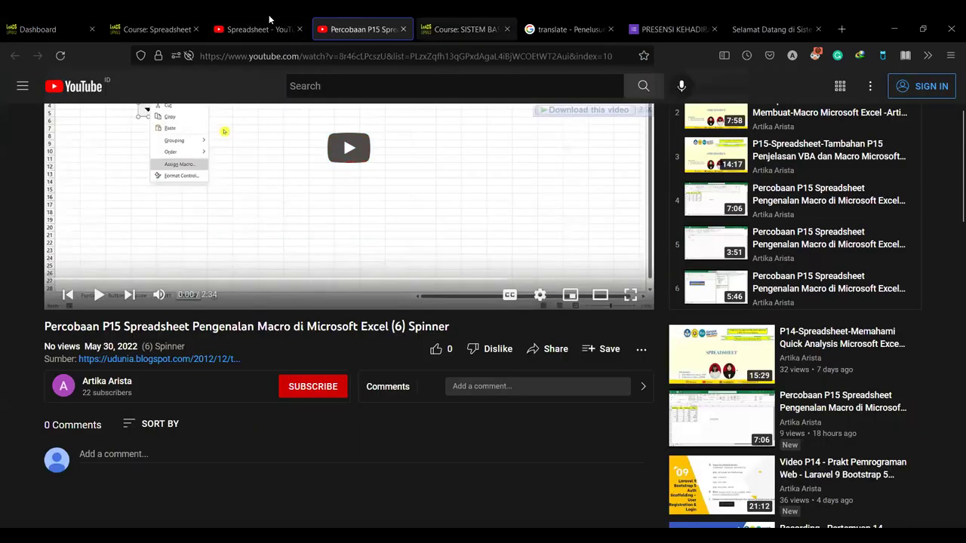
{"action": "left_click", "coordinate": [402, 29]}
{"action": "left_click", "coordinate": [242, 19]}
Step: Open the Percobaan P15 (7) Form Entri Nama video from the playlist in a new tab and switch to it
{"action": "scroll", "coordinate": [679, 385], "scroll_direction": "down", "scroll_amount": 1}
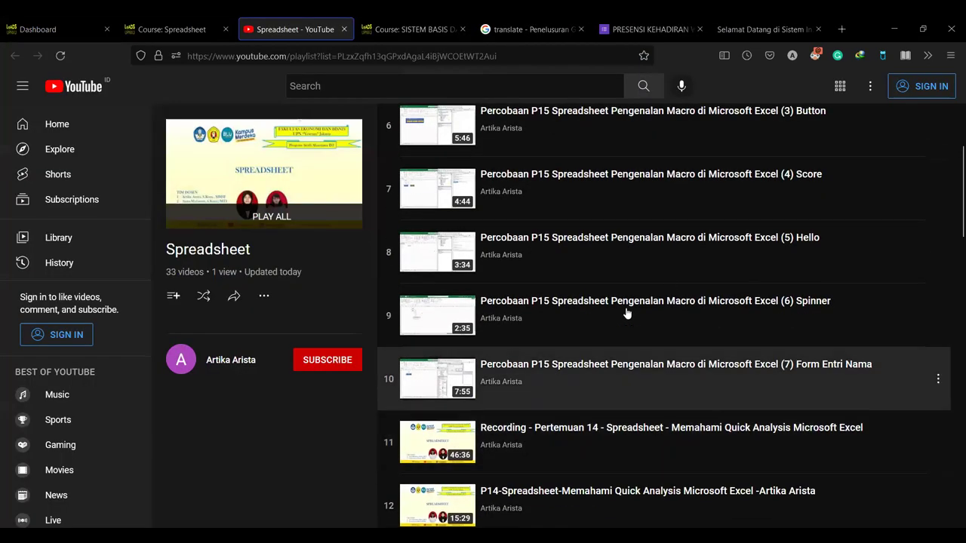
{"action": "right_click", "coordinate": [453, 377]}
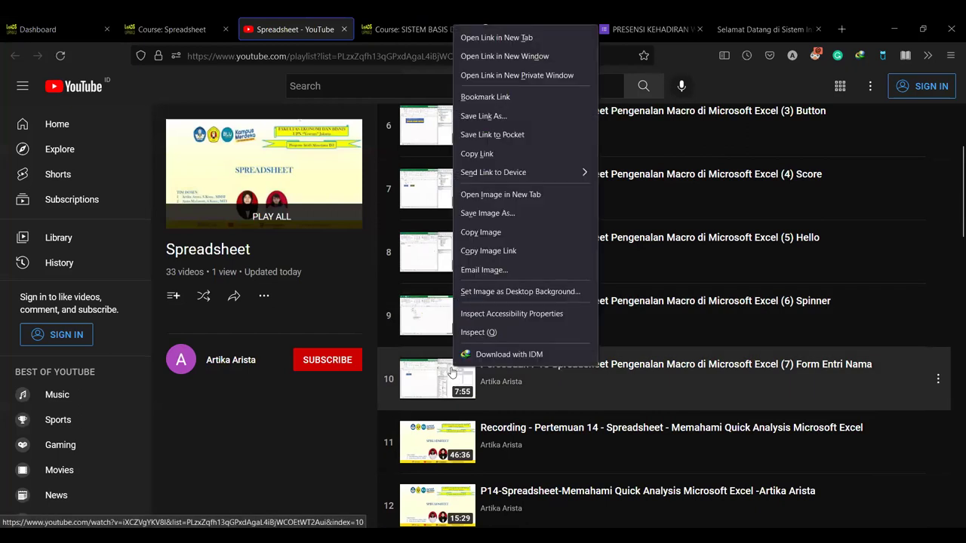
{"action": "left_click", "coordinate": [558, 34]}
{"action": "left_click", "coordinate": [388, 20]}
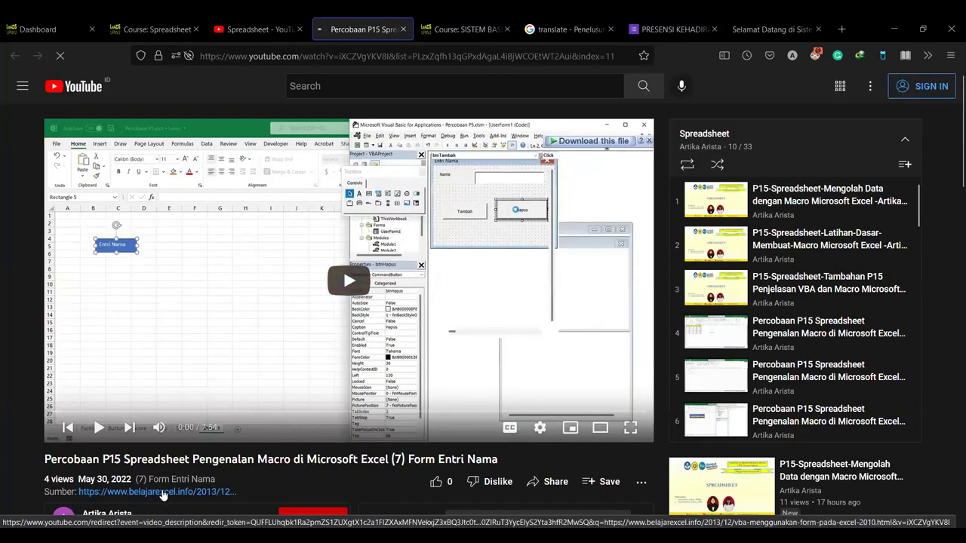
Step: Open the belajarexcel.info source link from the video description in a new tab and switch to it
{"action": "right_click", "coordinate": [161, 493]}
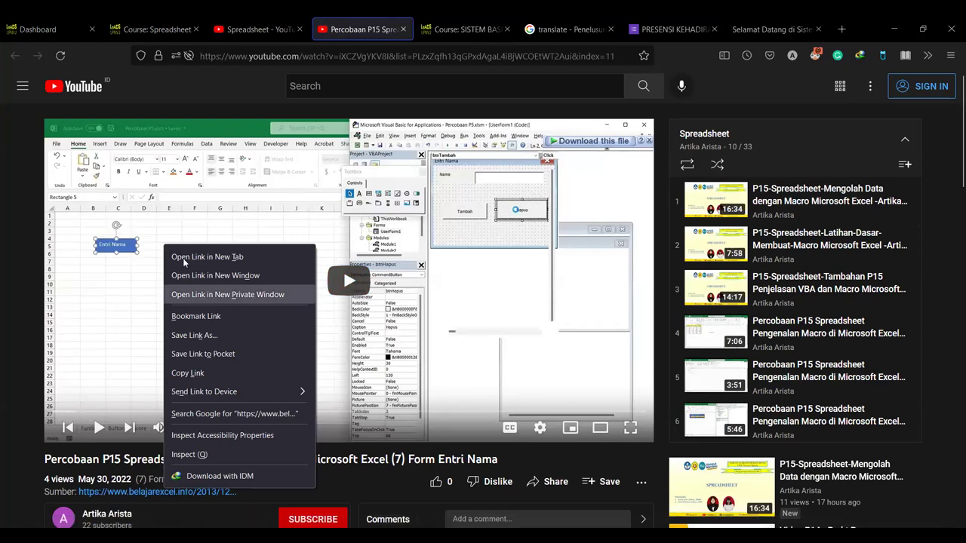
{"action": "left_click", "coordinate": [230, 256]}
{"action": "left_click", "coordinate": [398, 20]}
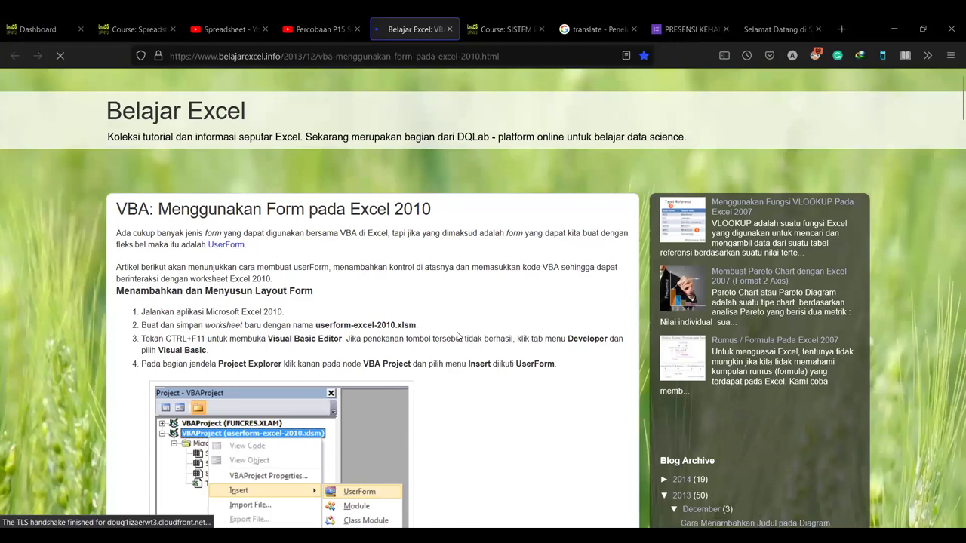
Step: Read through the Excel 2010 UserForm tutorial from the form layout steps to the VBA code for the Tambah and Hapus buttons
{"action": "scroll", "coordinate": [468, 324], "scroll_direction": "down", "scroll_amount": 7}
{"action": "scroll", "coordinate": [457, 336], "scroll_direction": "down", "scroll_amount": 11}
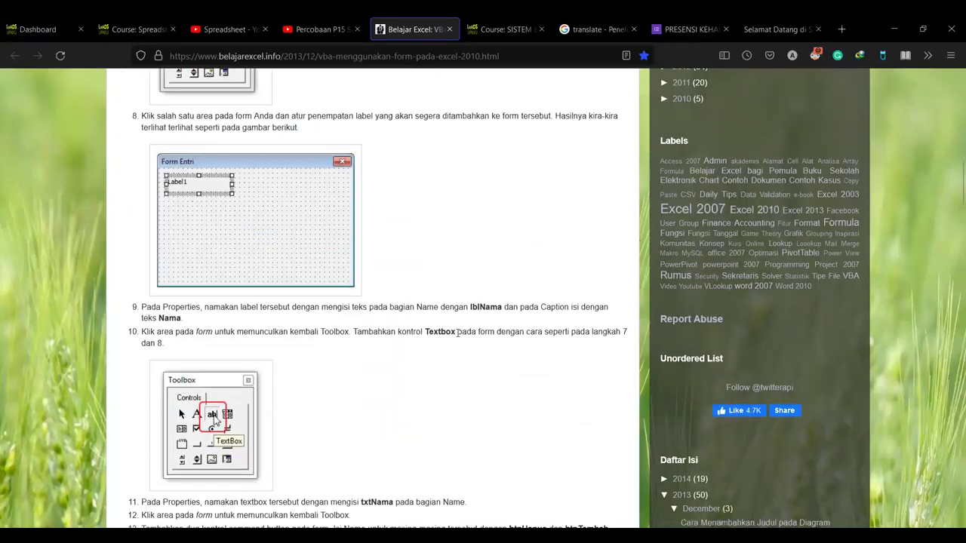
{"action": "scroll", "coordinate": [445, 320], "scroll_direction": "down", "scroll_amount": 1}
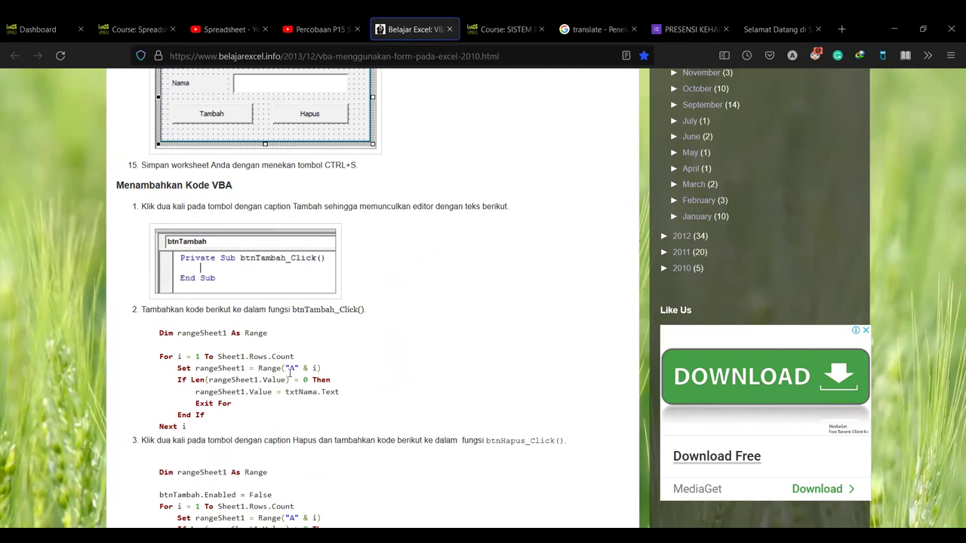
{"action": "scroll", "coordinate": [332, 392], "scroll_direction": "down", "scroll_amount": 3}
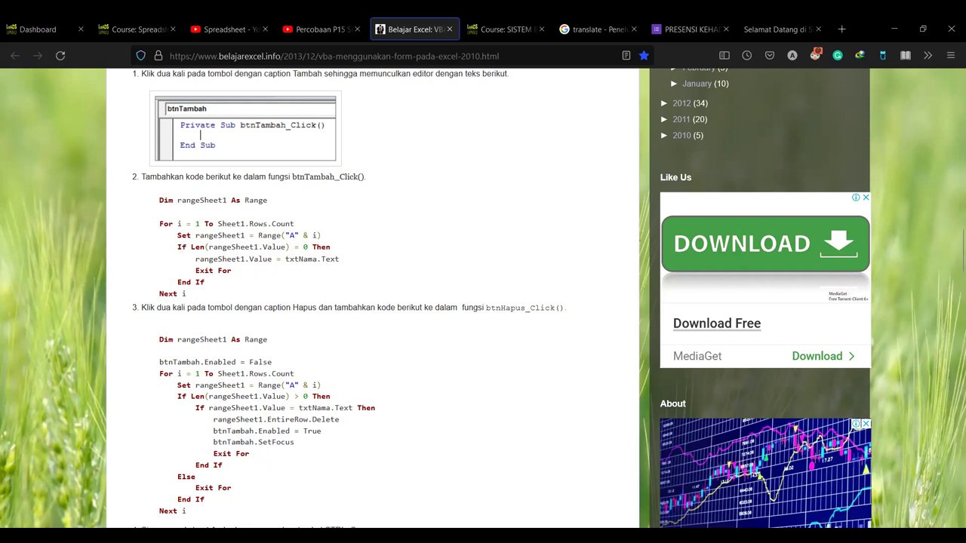
Step: Leave the tutorial and video tabs for the LeADS Spreadsheet course page and review the P15 tests, Zoom links and Latihan P15 file
{"action": "left_click", "coordinate": [296, 19]}
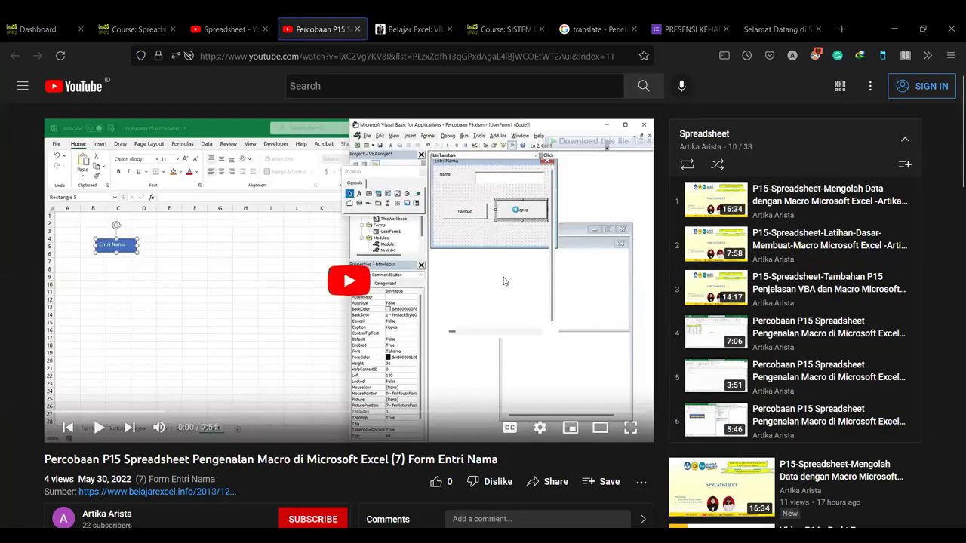
{"action": "left_click", "coordinate": [240, 19]}
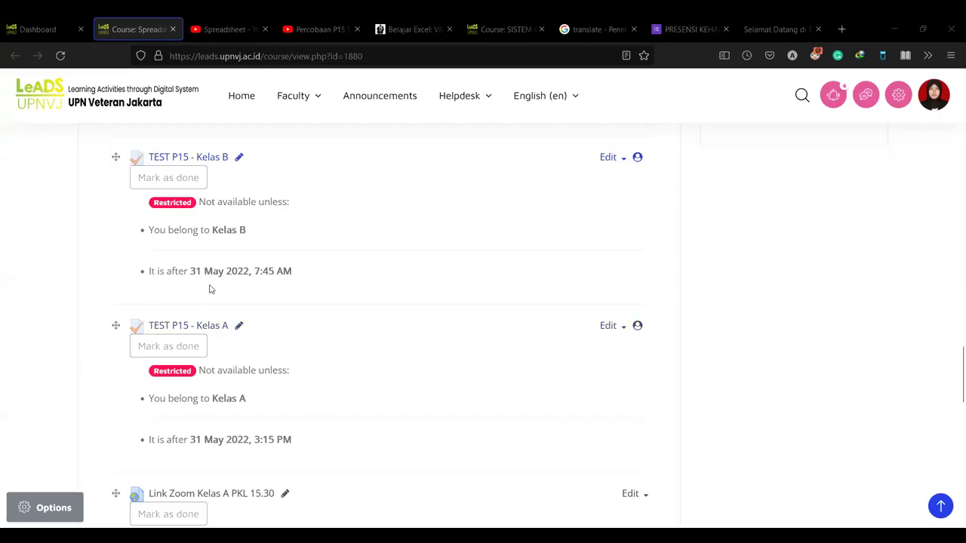
{"action": "scroll", "coordinate": [238, 365], "scroll_direction": "down", "scroll_amount": 2}
{"action": "scroll", "coordinate": [175, 281], "scroll_direction": "down", "scroll_amount": 7}
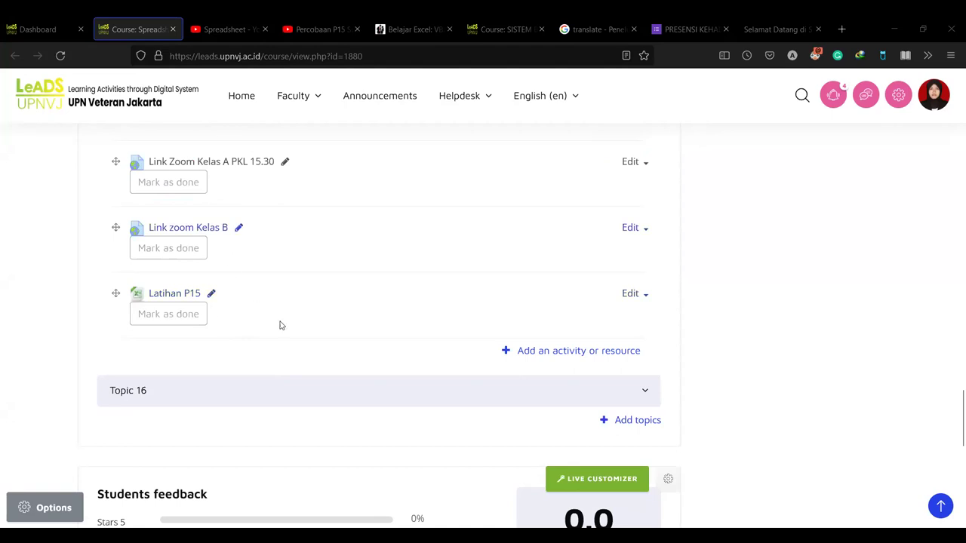
{"action": "scroll", "coordinate": [321, 262], "scroll_direction": "up", "scroll_amount": 5}
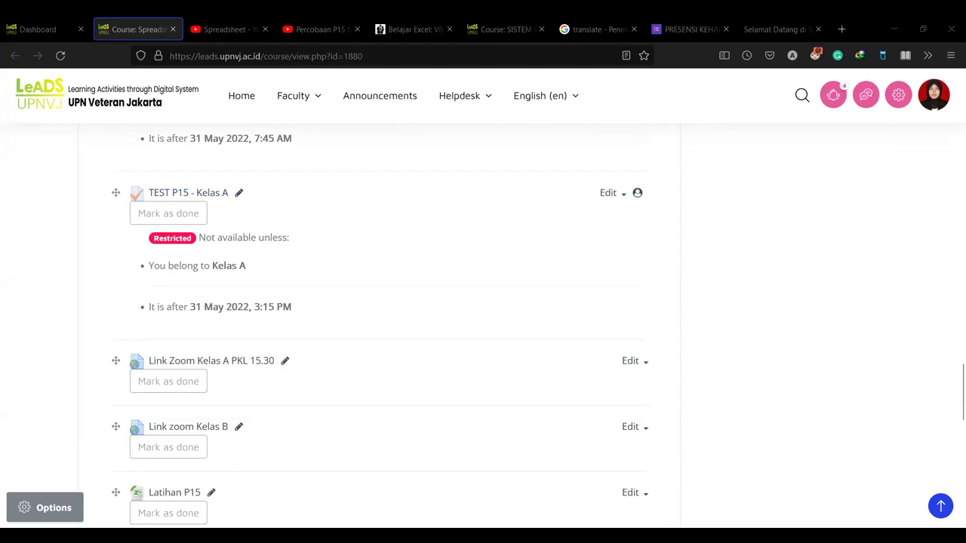
{"action": "scroll", "coordinate": [383, 301], "scroll_direction": "up", "scroll_amount": 3}
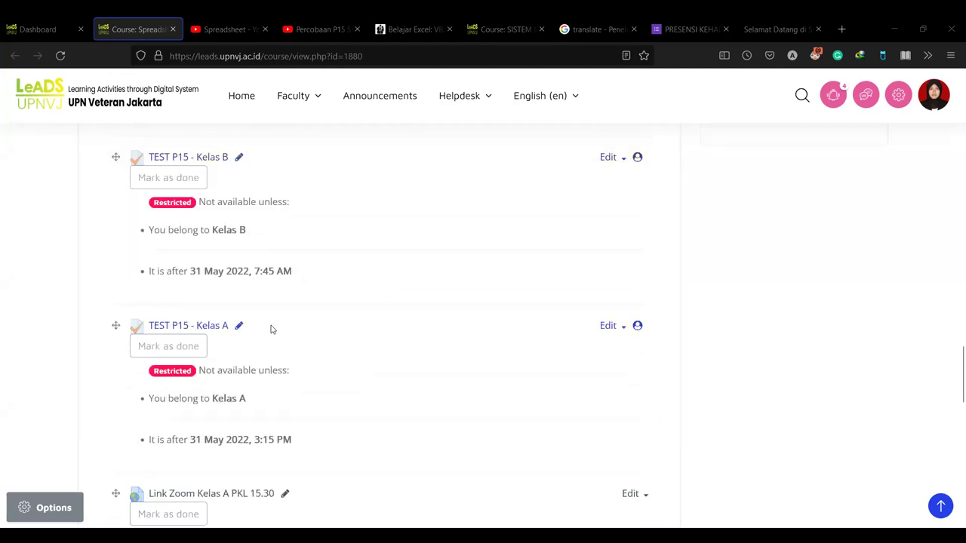